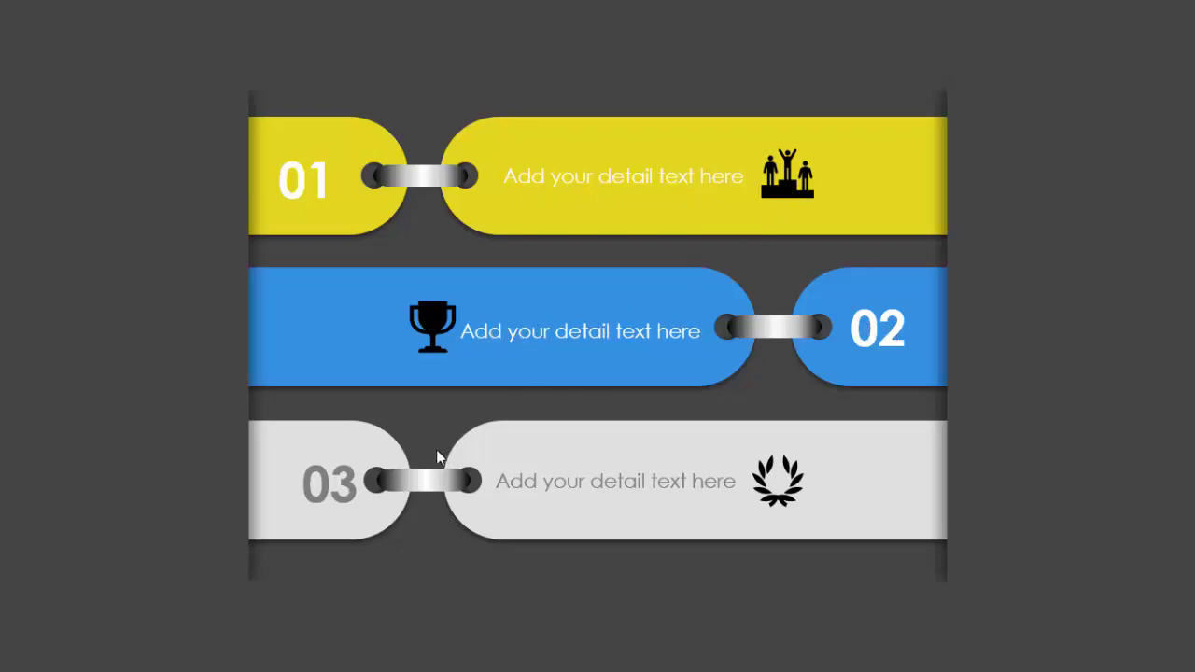
# Step through the example spiral-bar designs, including the four-band title and lorem ipsum slides
pyautogui.click(1064, 405)
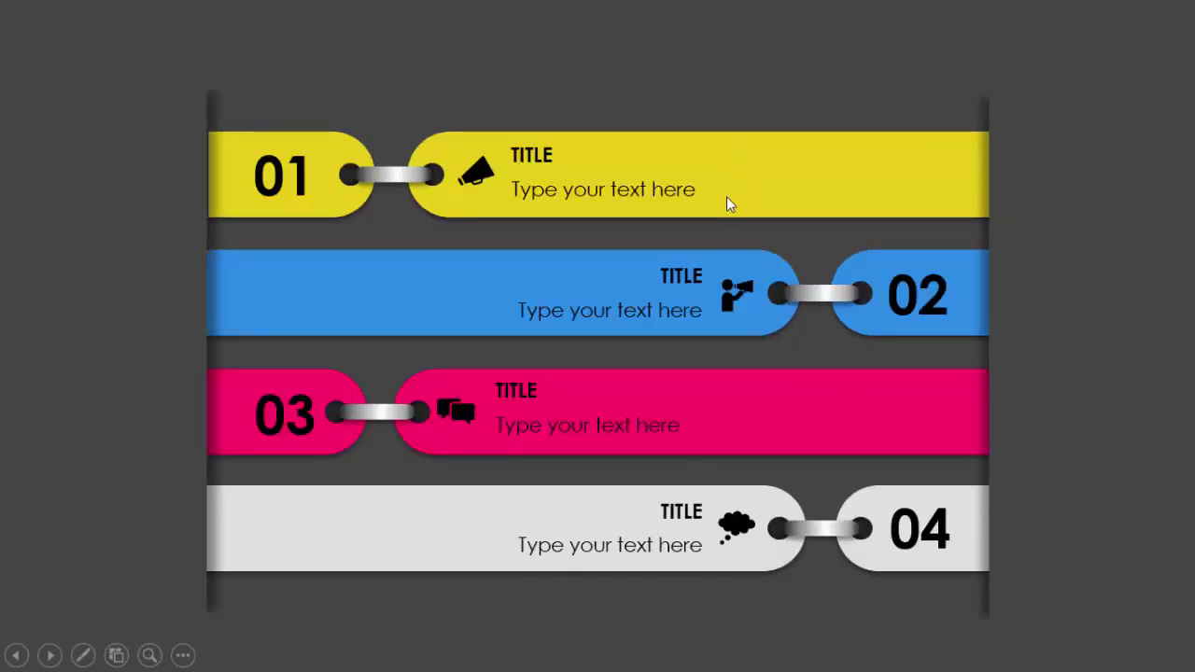
pyautogui.click(1107, 312)
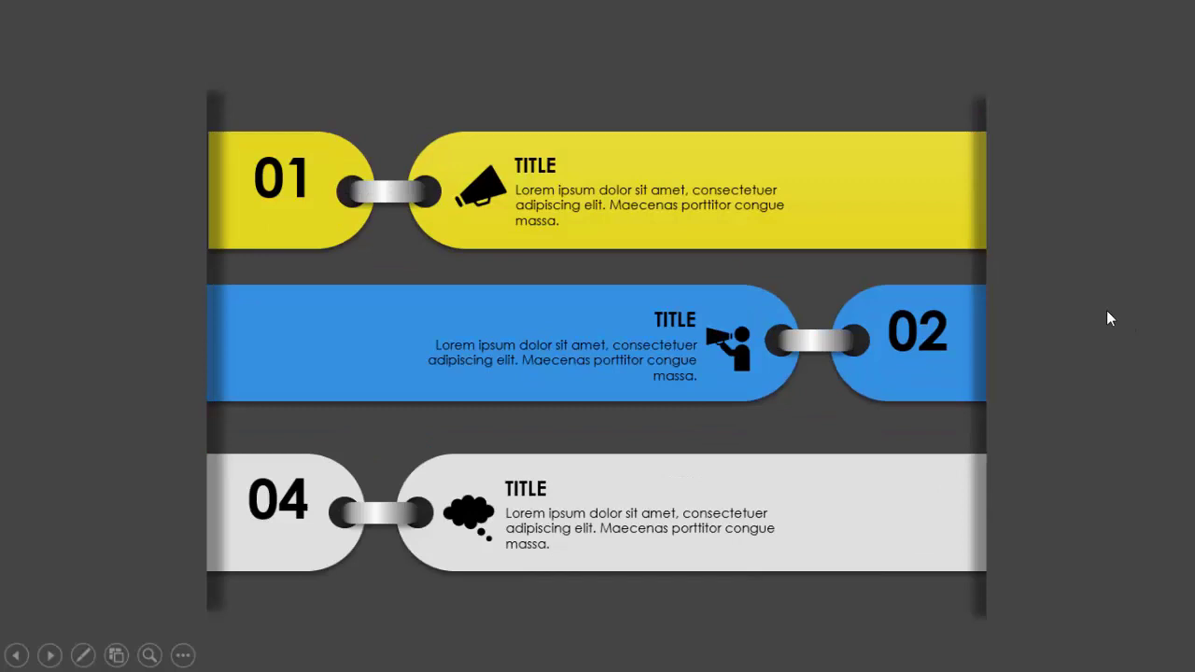
pyautogui.click(557, 412)
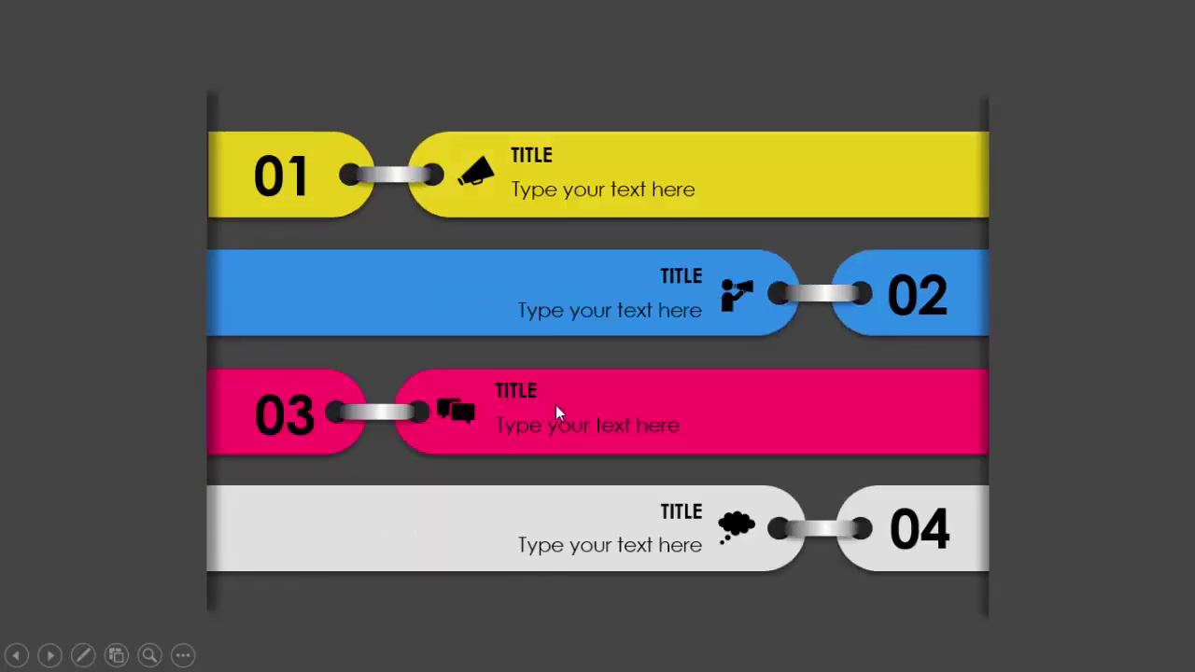
pyautogui.click(557, 413)
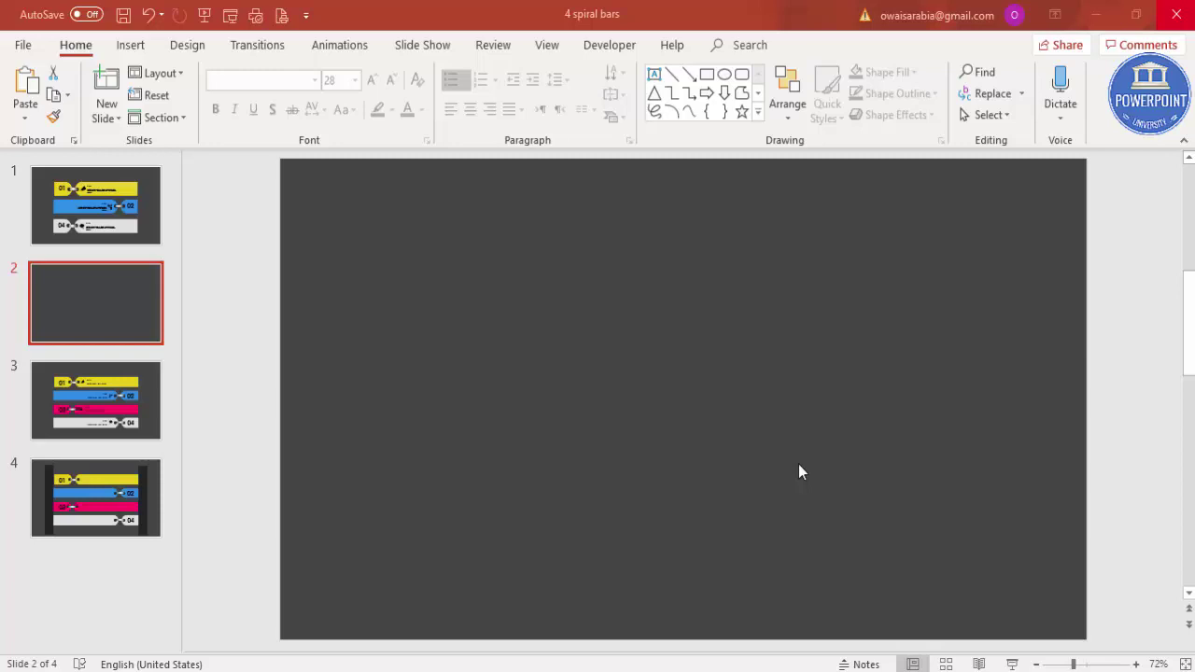
# Draw a tall rectangle on the slide's left side
pyautogui.click(132, 46)
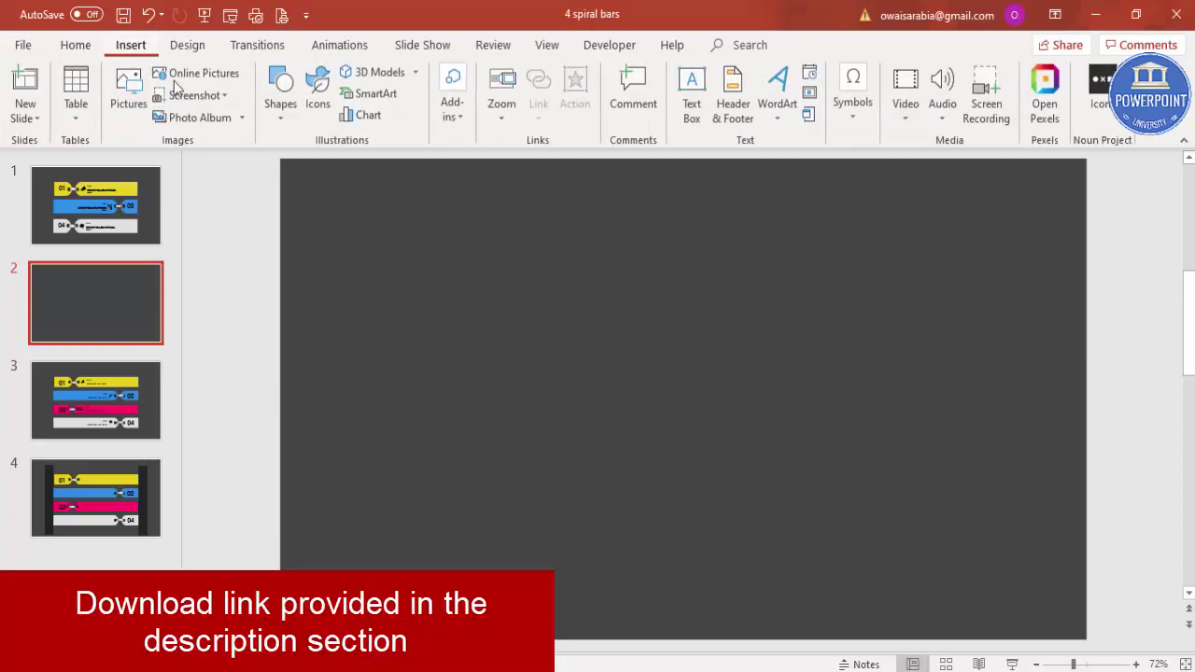
pyautogui.click(290, 113)
pyautogui.click(275, 258)
pyautogui.moveTo(386, 248)
pyautogui.mouseDown()
pyautogui.moveTo(405, 299)
pyautogui.moveTo(444, 579)
pyautogui.mouseUp()
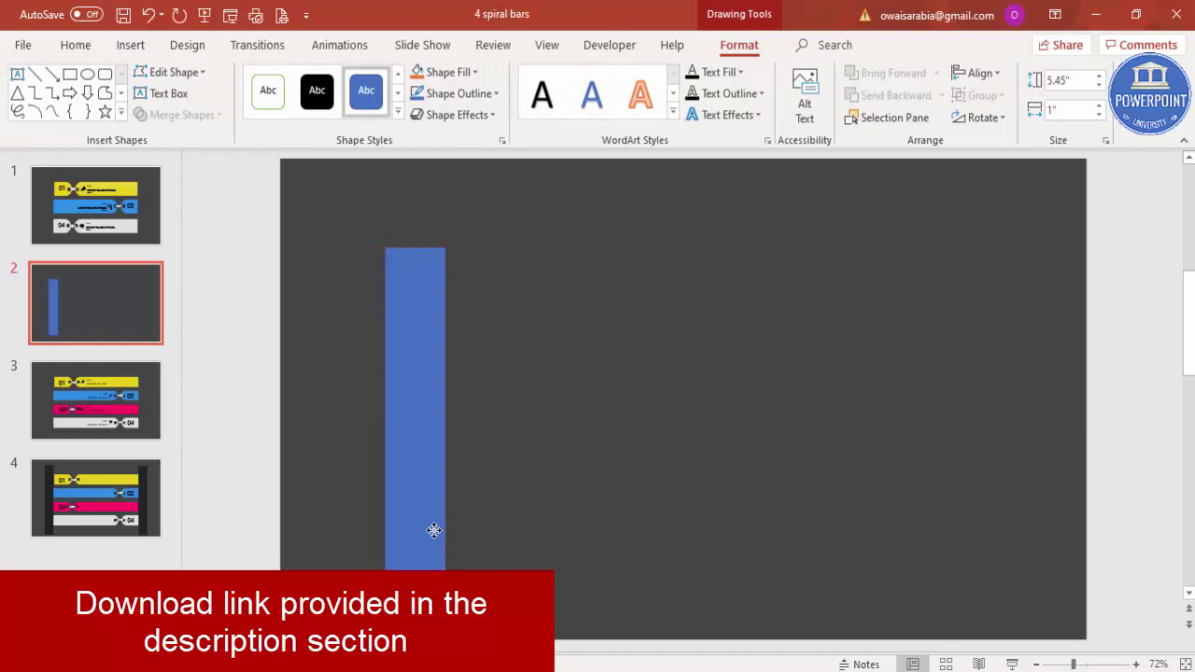
pyautogui.moveTo(434, 531); pyautogui.dragTo(432, 507)
# Give the rectangle an Offset Right outer shadow with increased distance
pyautogui.rightClick(423, 467)
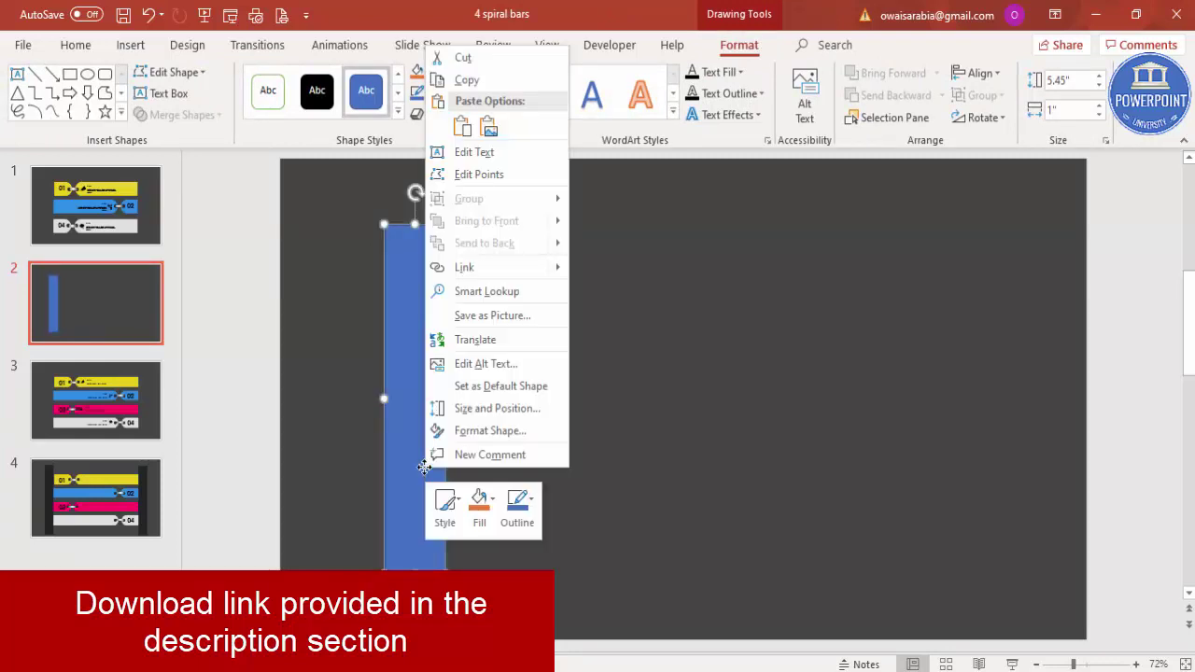
pyautogui.click(491, 433)
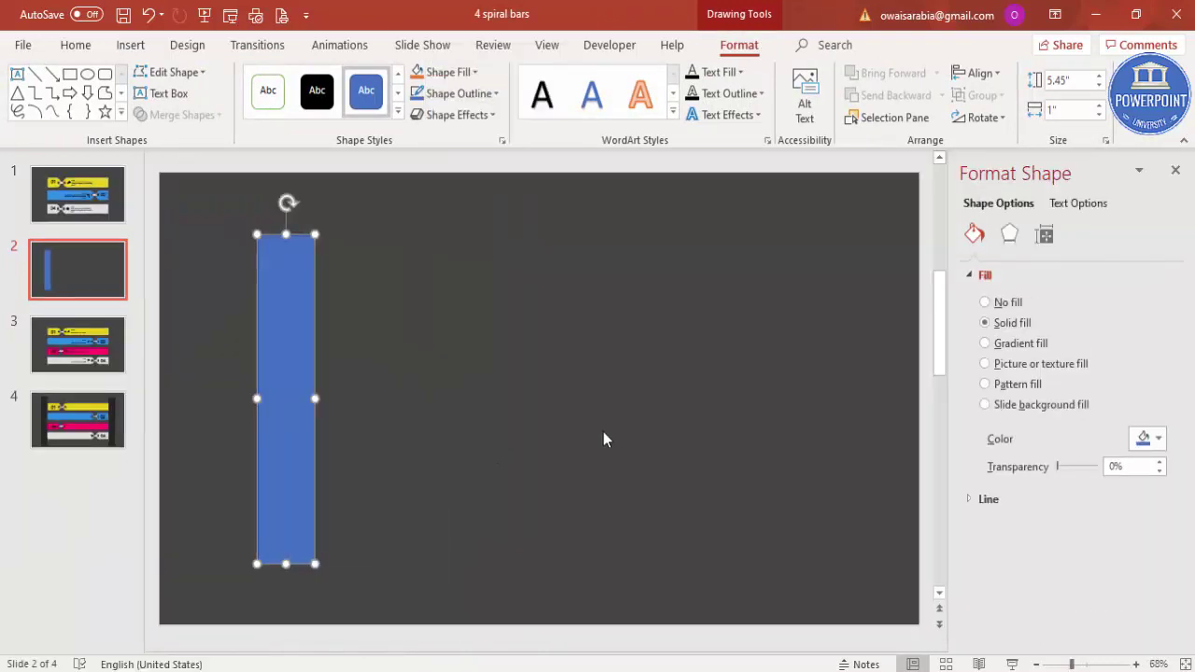
pyautogui.click(1010, 236)
pyautogui.click(1024, 275)
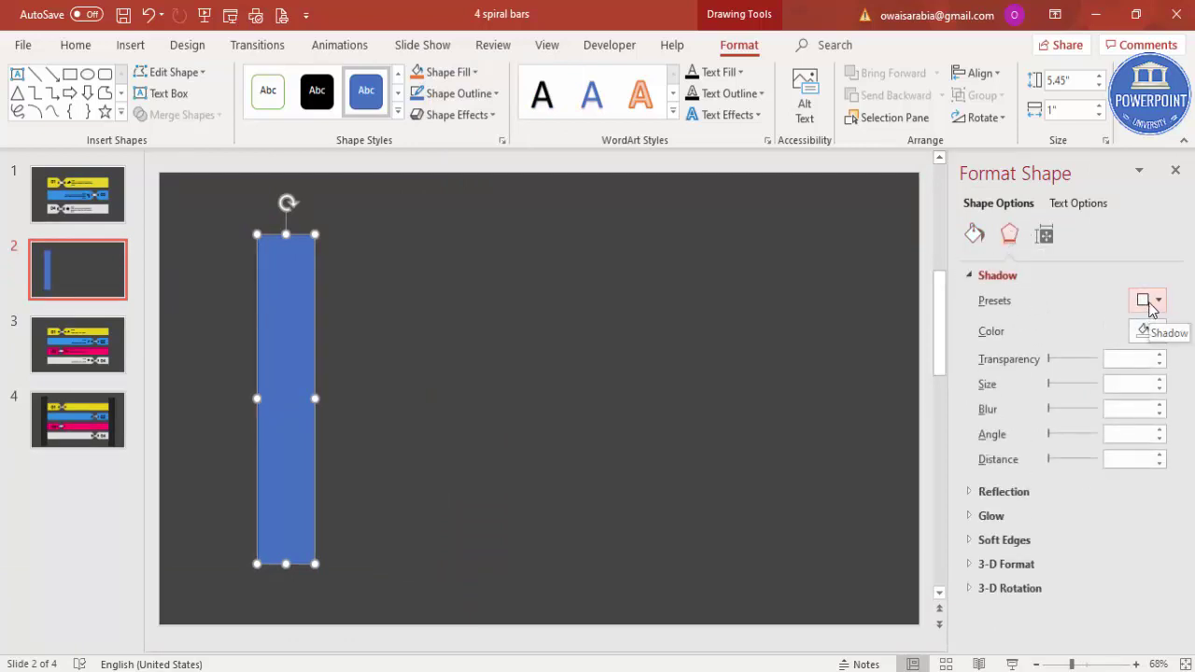
pyautogui.click(1146, 301)
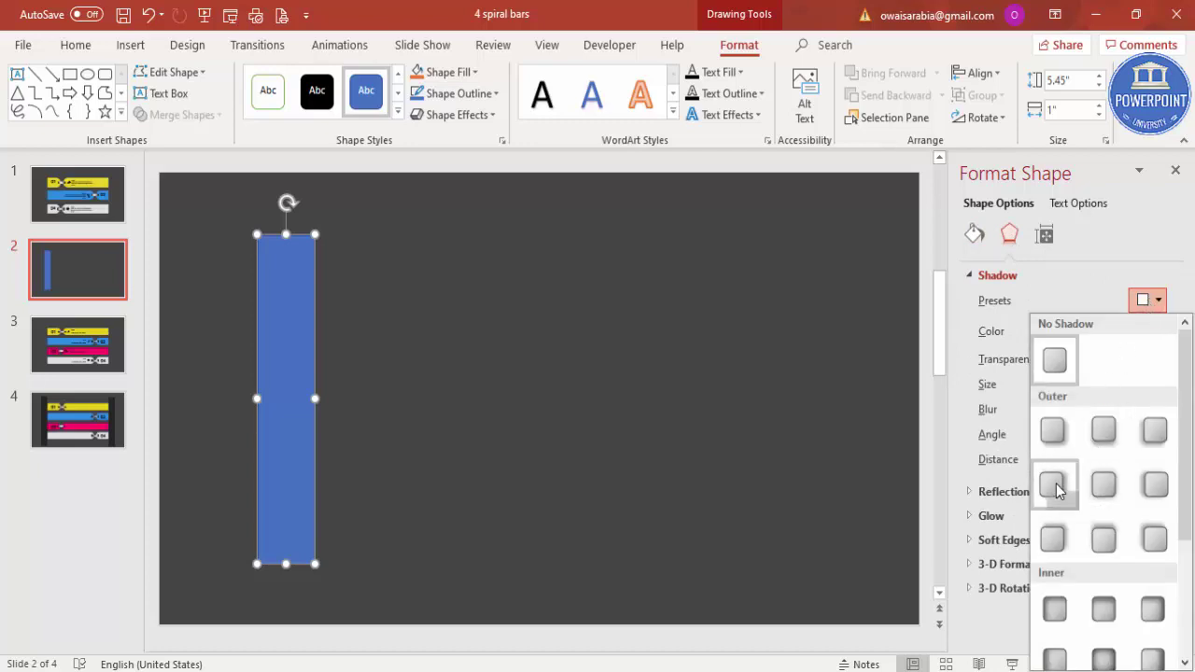
pyautogui.click(1052, 485)
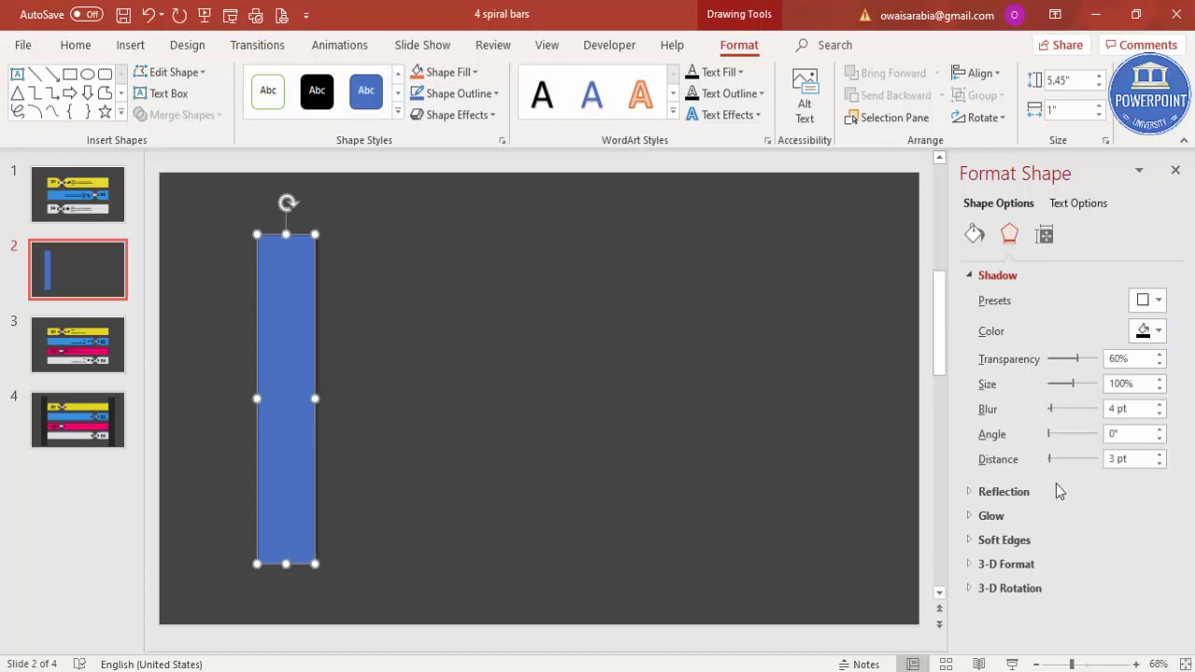
pyautogui.click(1161, 455)
pyautogui.click(1160, 456)
pyautogui.click(1160, 455)
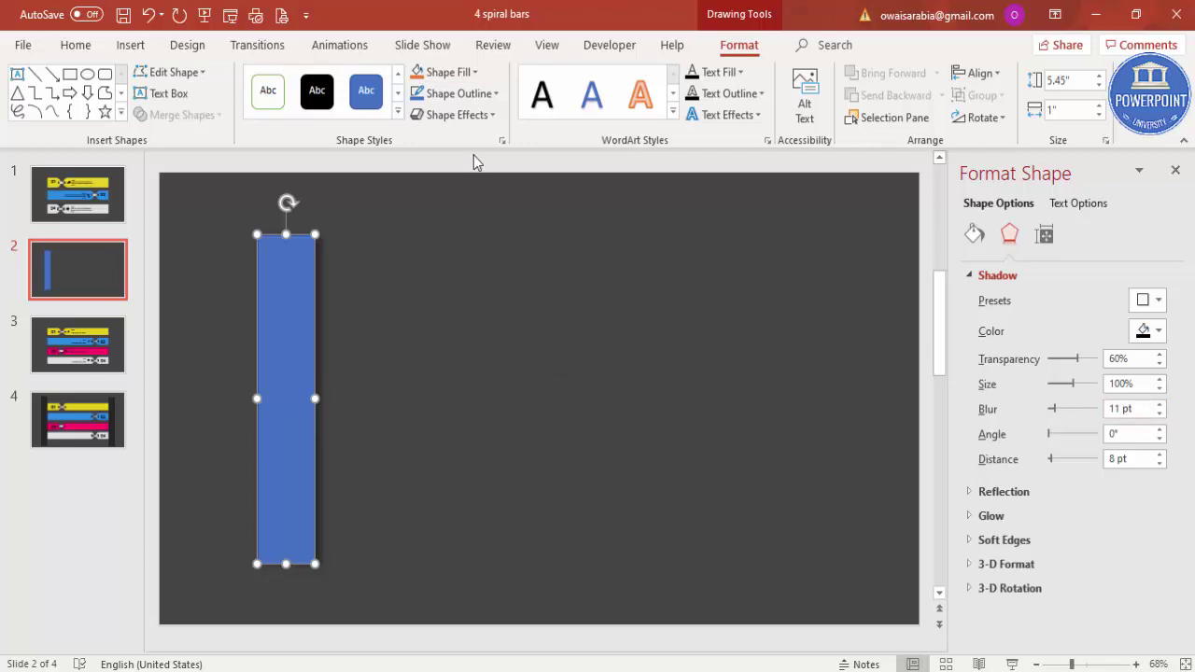
# Remove the rectangle's outline
pyautogui.click(461, 94)
pyautogui.click(474, 293)
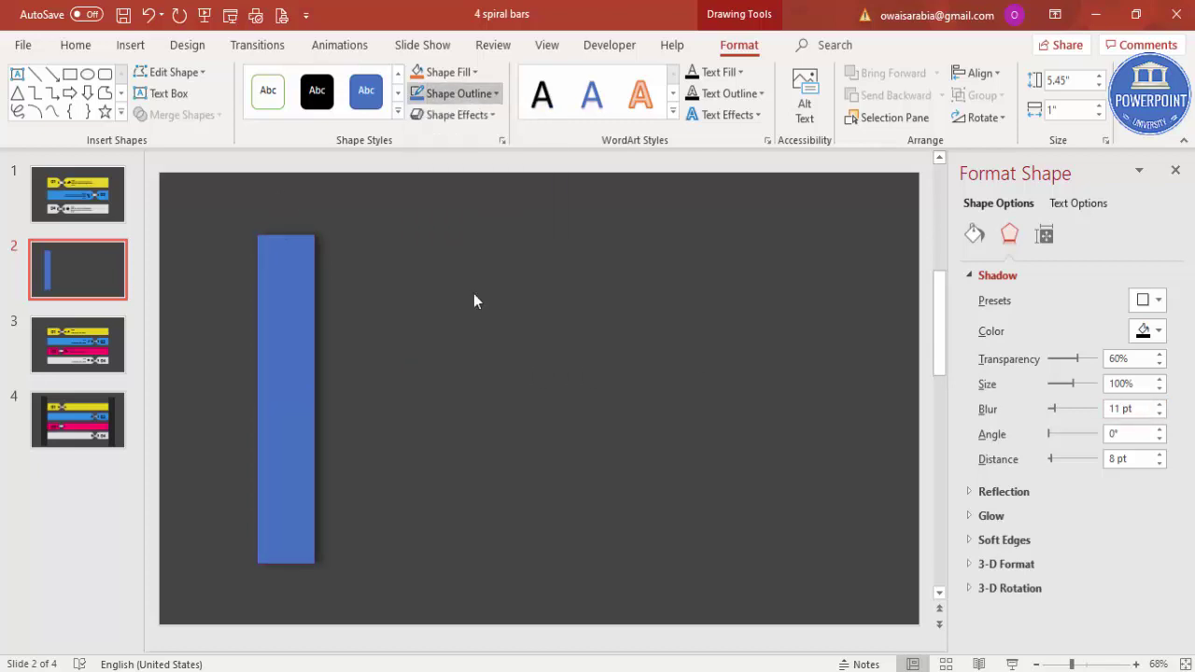
pyautogui.click(447, 71)
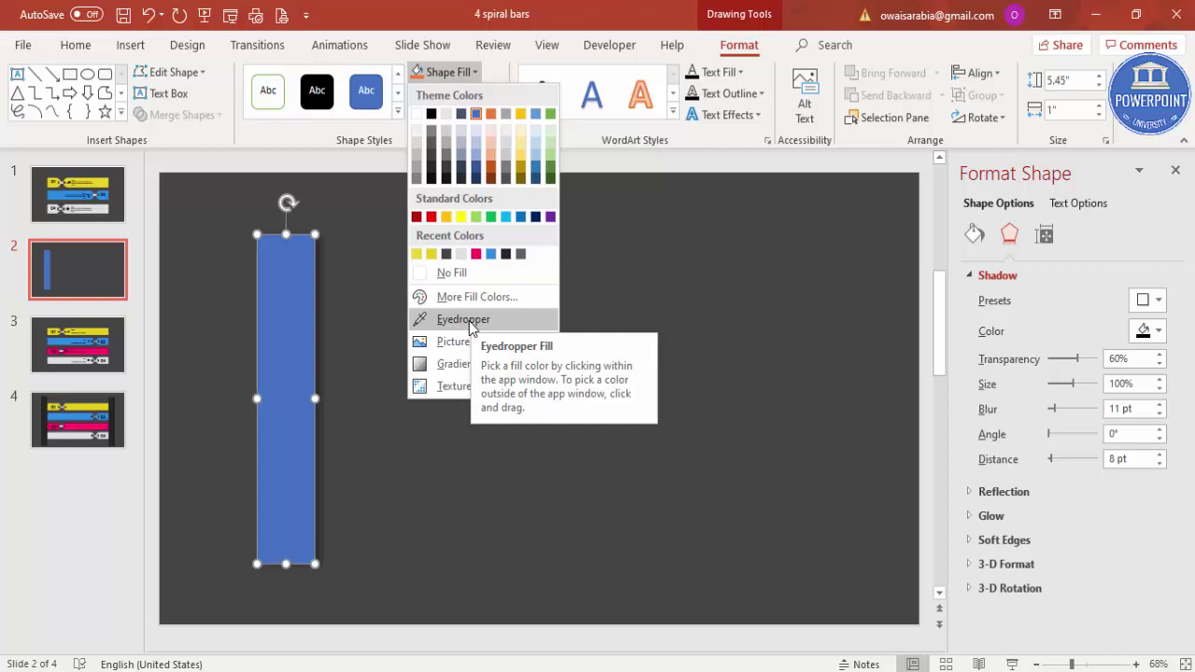
# Fill the bar with the dark background colour using the eyedropper
pyautogui.click(454, 322)
pyautogui.click(446, 309)
pyautogui.click(434, 308)
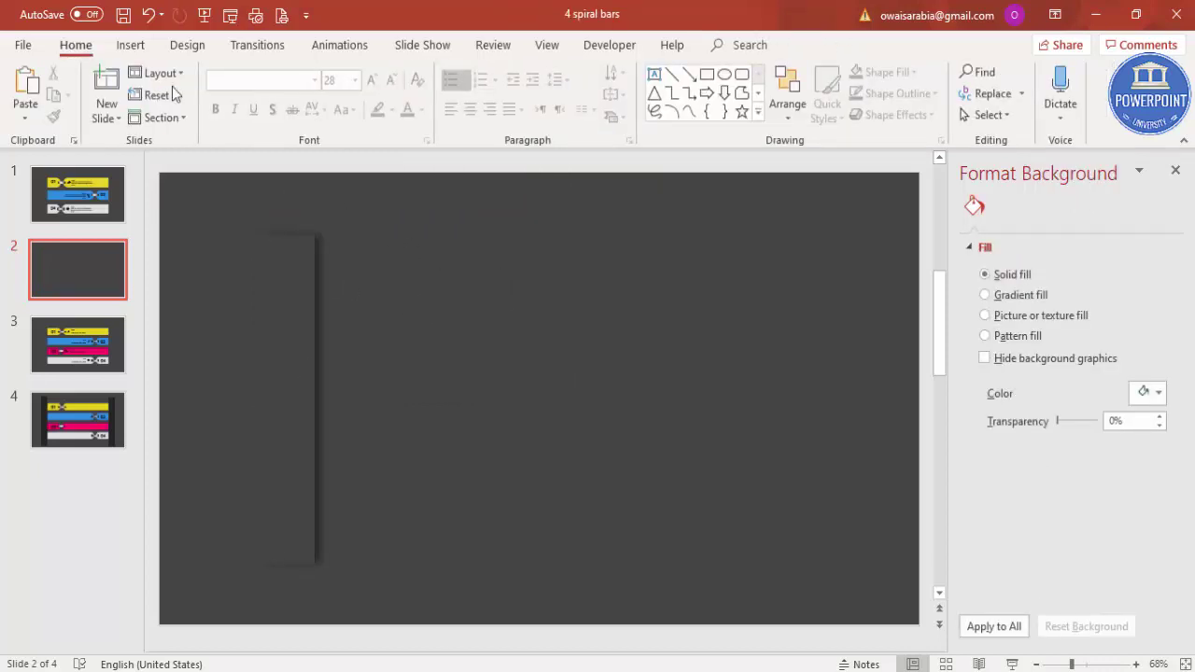
# Draw a large rectangle over the slide's left area with no outline and dark grey fill
pyautogui.click(130, 45)
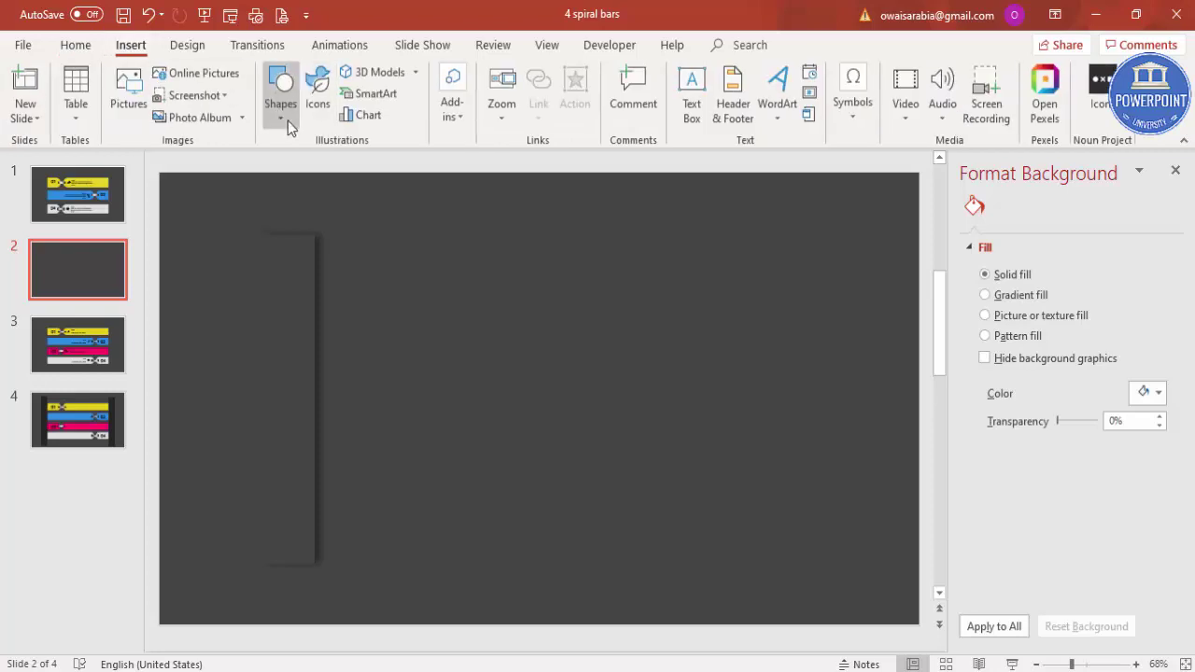
pyautogui.click(286, 120)
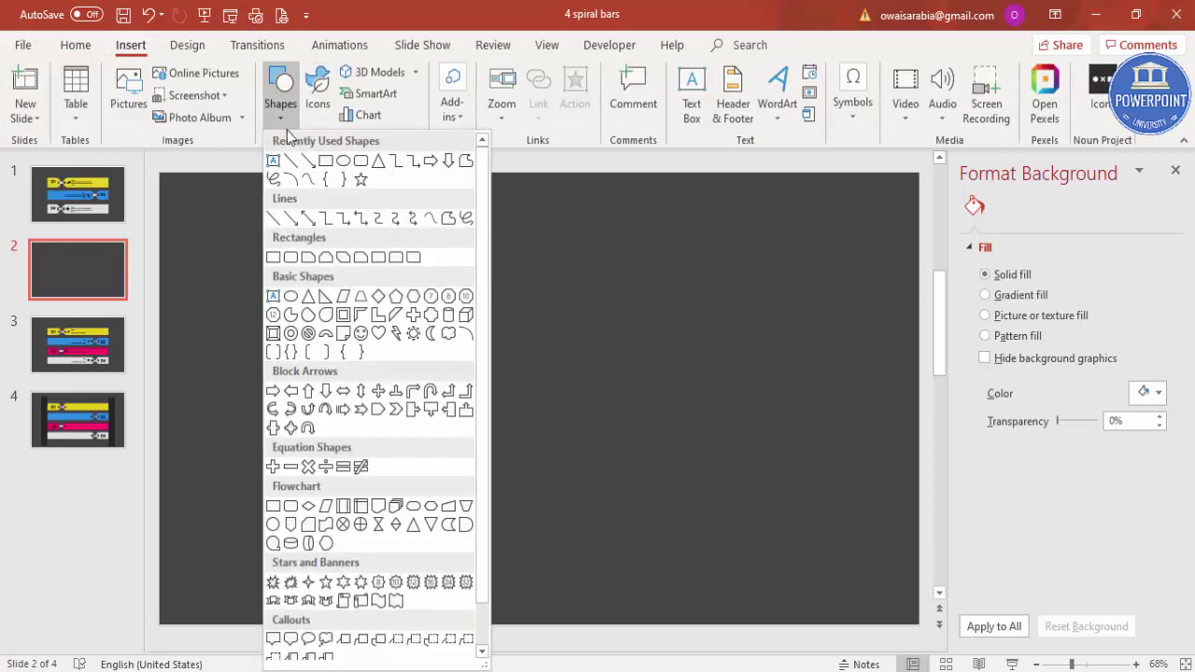
pyautogui.click(274, 257)
pyautogui.moveTo(185, 190); pyautogui.dragTo(315, 598)
pyautogui.click(474, 93)
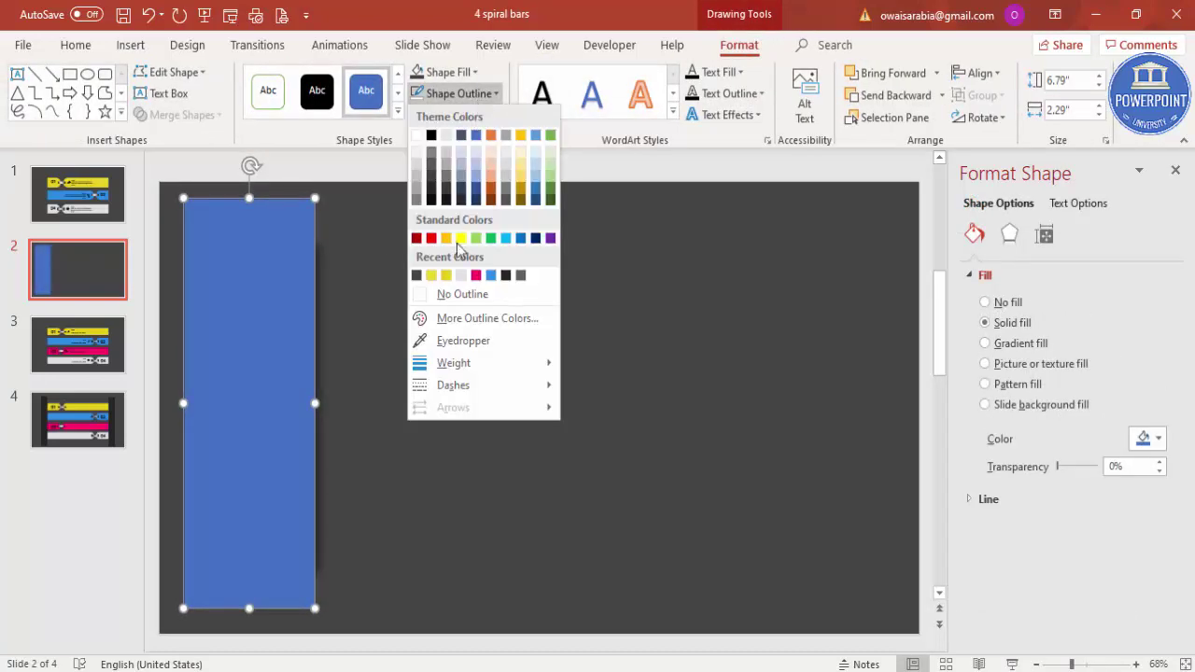
pyautogui.click(464, 294)
pyautogui.click(453, 72)
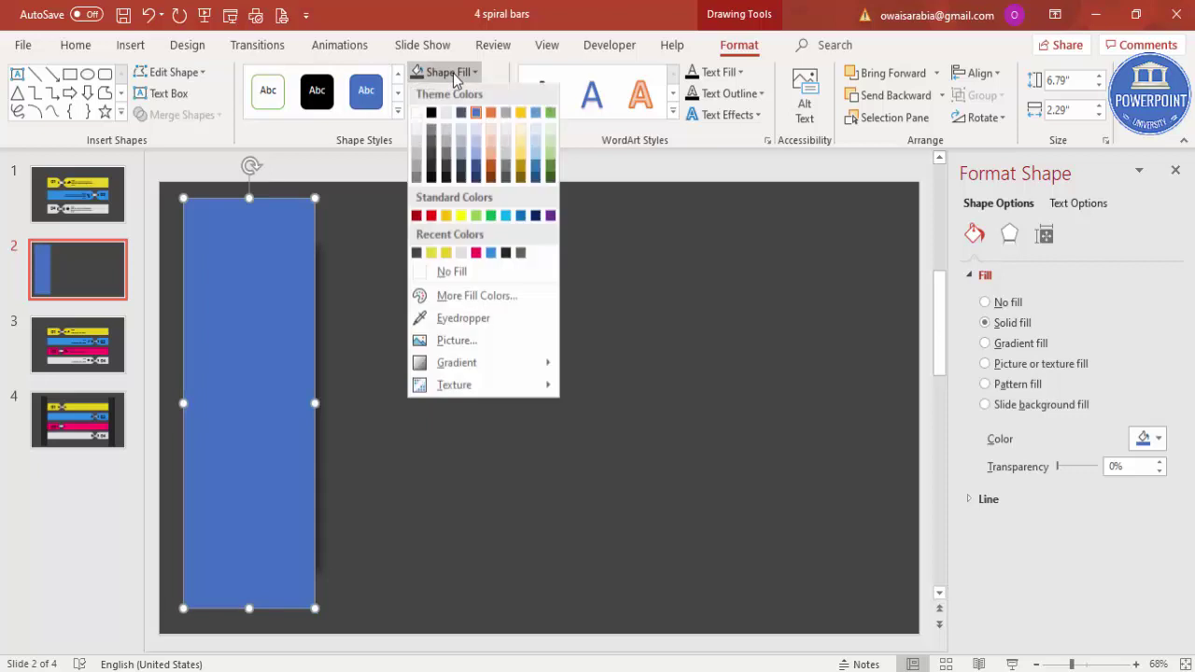
pyautogui.click(416, 254)
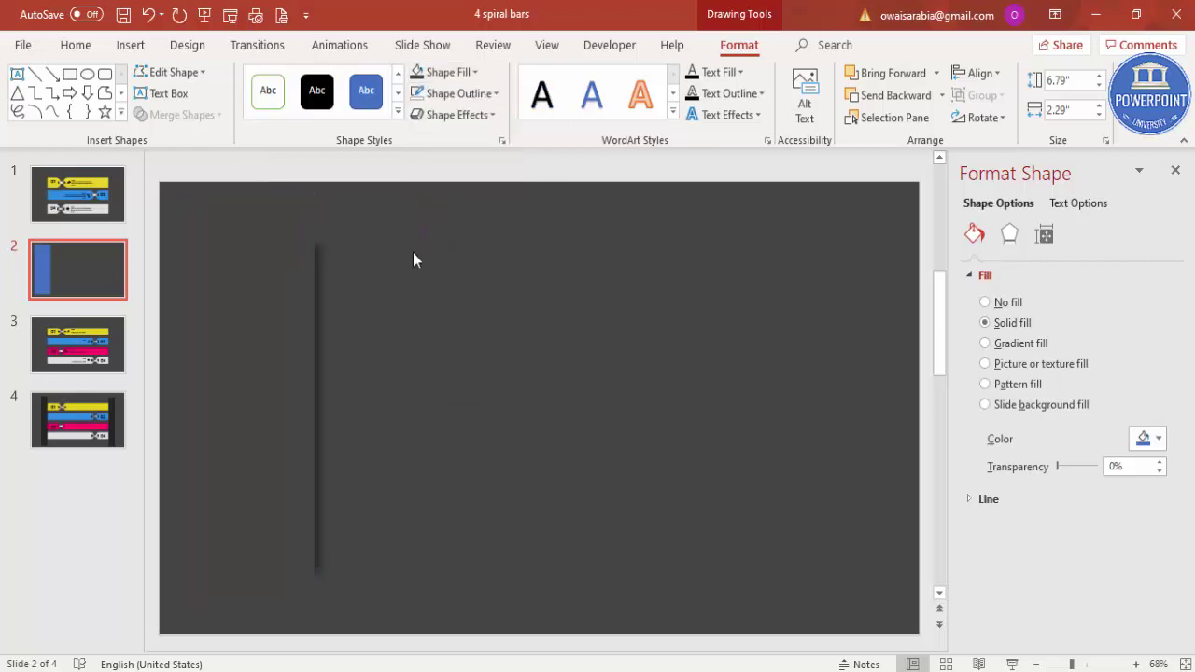
pyautogui.click(388, 325)
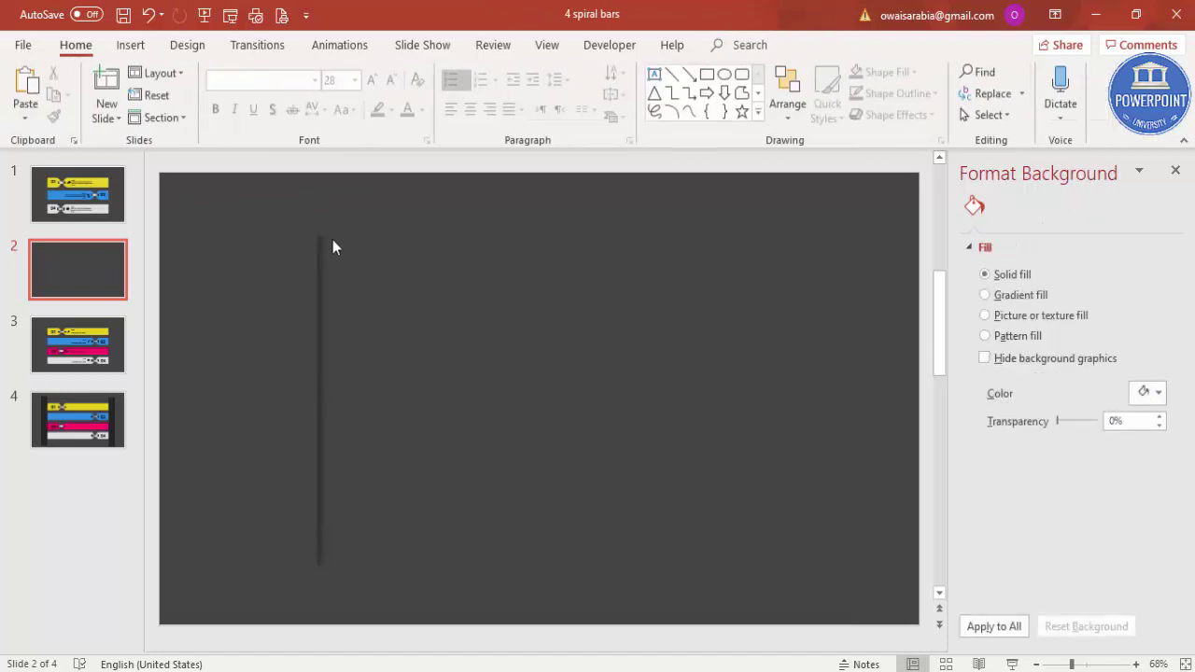
# Stretch the cover rectangle from the slide's top-left corner down to its bottom edge
pyautogui.click(241, 338)
pyautogui.moveTo(186, 197); pyautogui.dragTo(159, 180)
pyautogui.moveTo(239, 607); pyautogui.dragTo(237, 628)
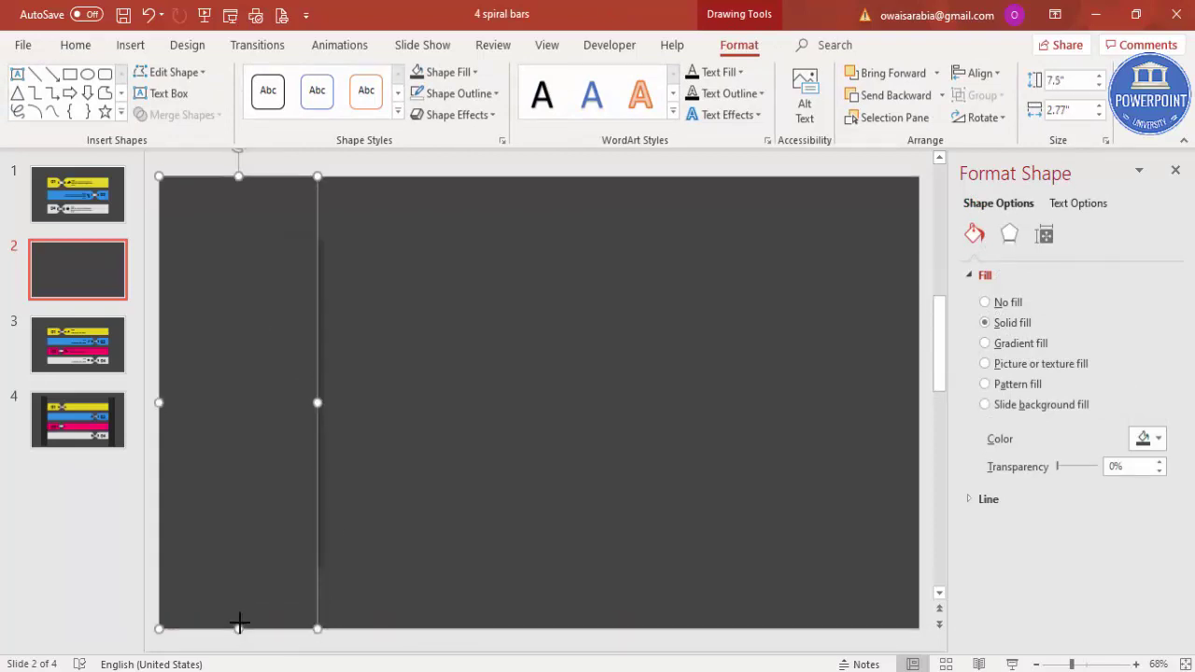
pyautogui.click(498, 498)
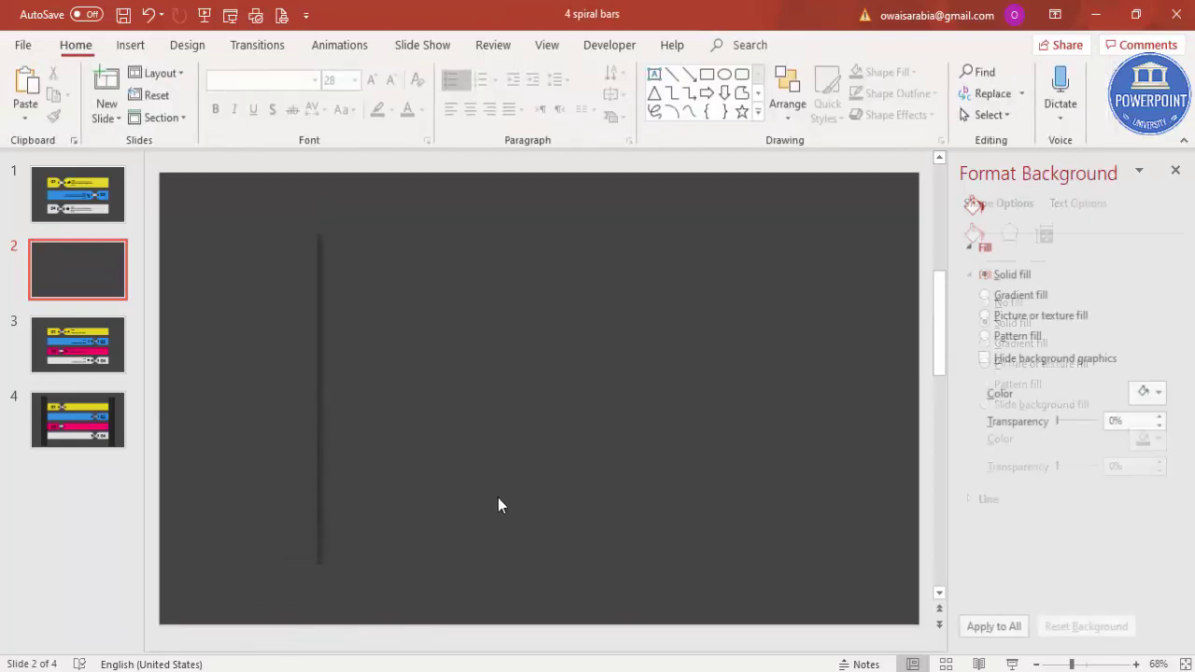
pyautogui.click(318, 257)
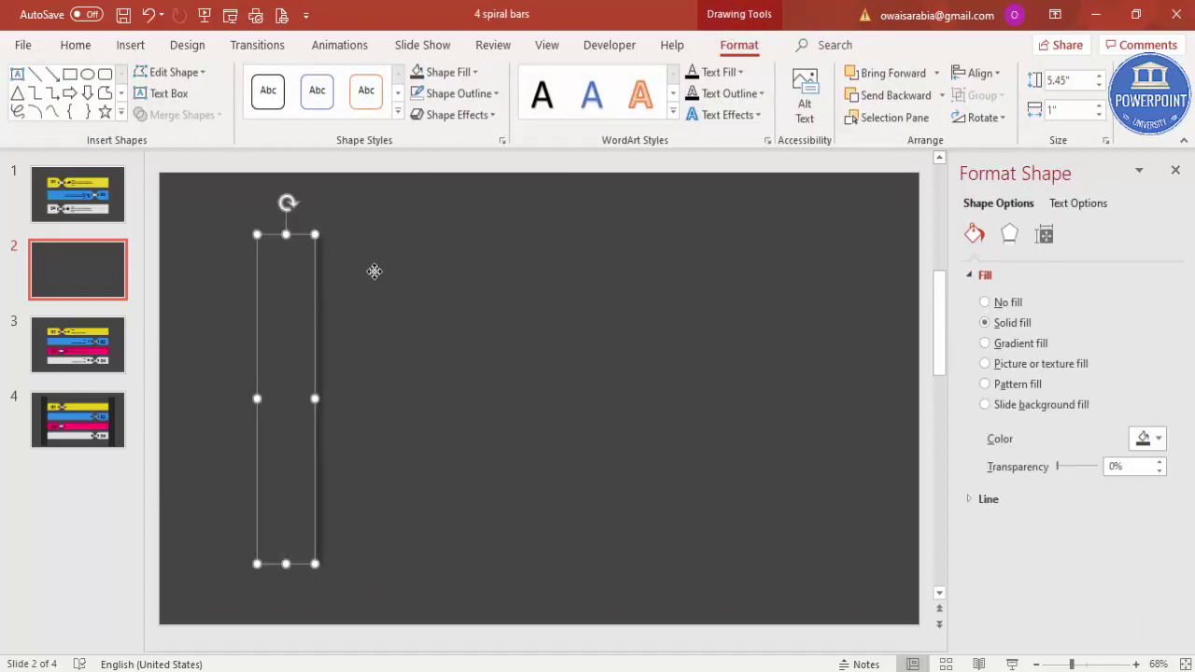
# Copy the bar to the right side with an Offset Left shadow, more distance and blur
pyautogui.moveTo(308, 315); pyautogui.dragTo(721, 313)
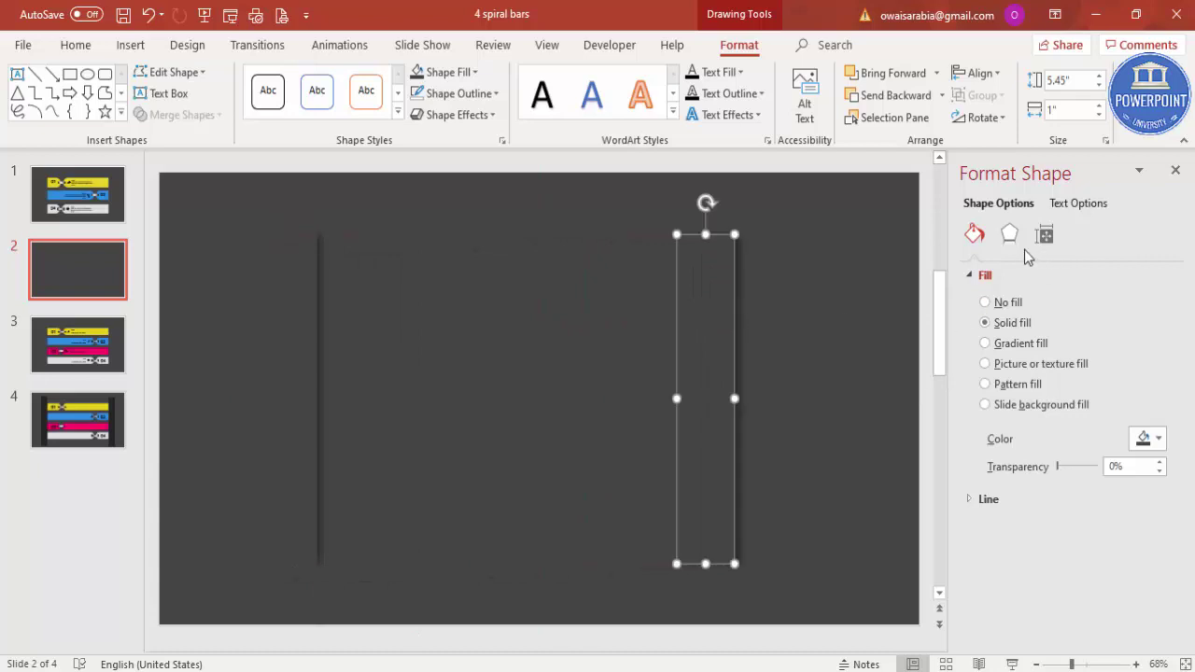
pyautogui.click(1014, 242)
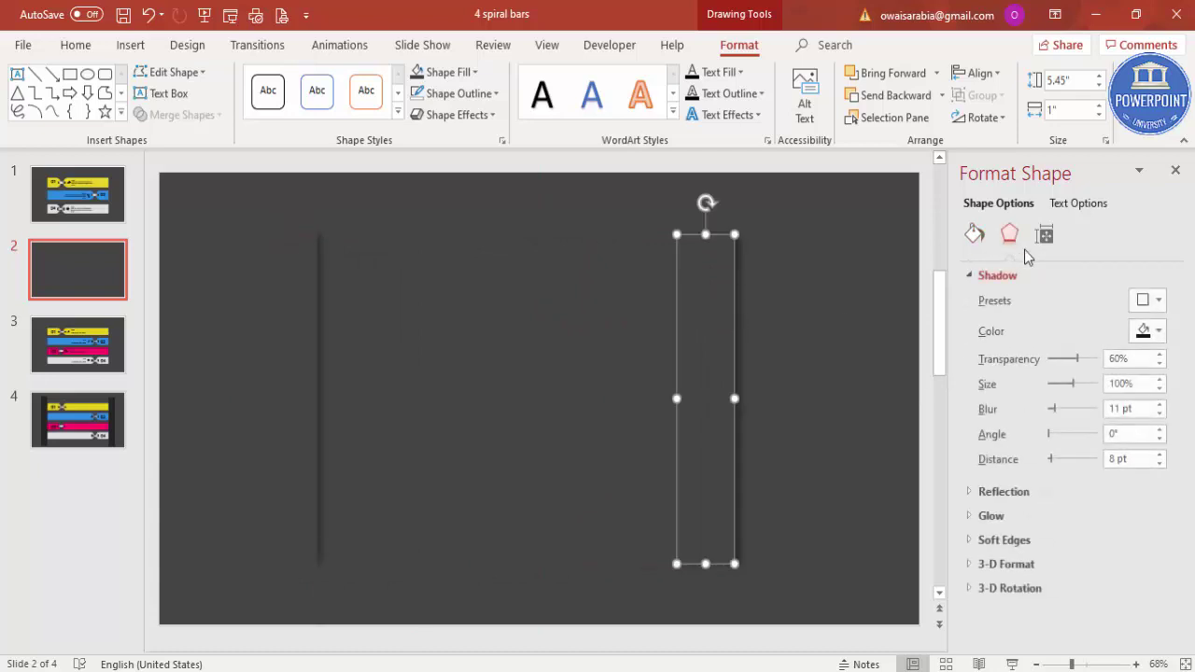
pyautogui.click(1147, 301)
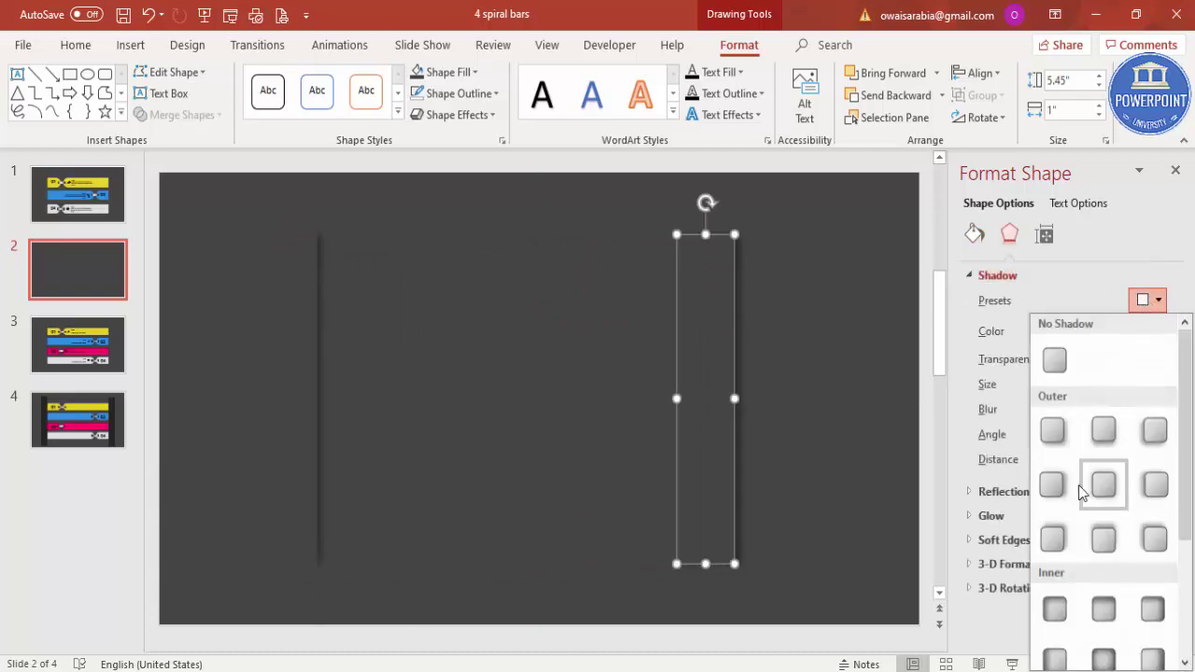
pyautogui.click(1155, 485)
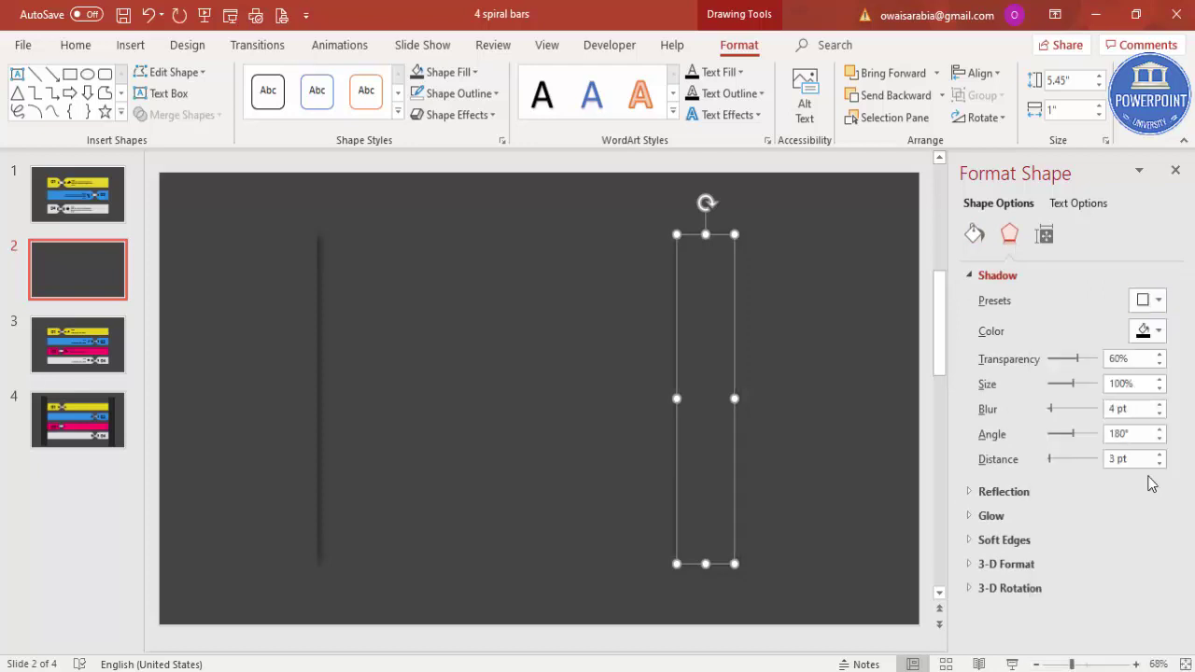
pyautogui.click(1159, 455)
pyautogui.click(1160, 455)
pyautogui.click(1159, 455)
pyautogui.click(1160, 455)
pyautogui.click(1160, 455)
pyautogui.click(1160, 455)
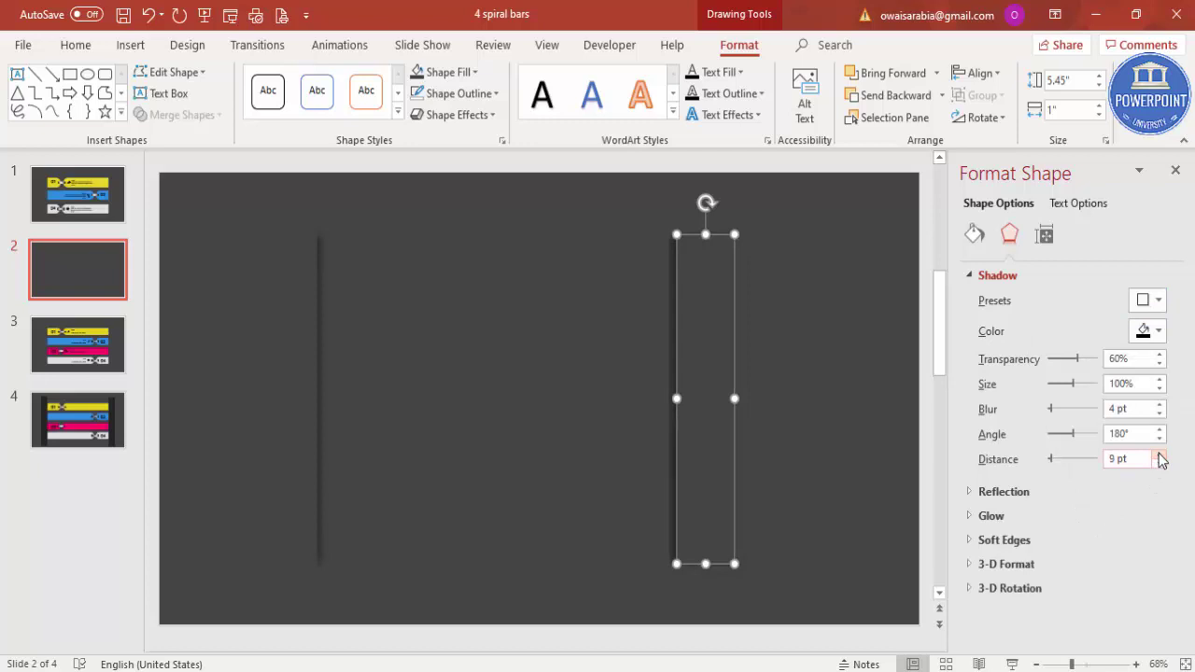
pyautogui.click(1159, 404)
pyautogui.click(1160, 404)
pyautogui.click(1159, 409)
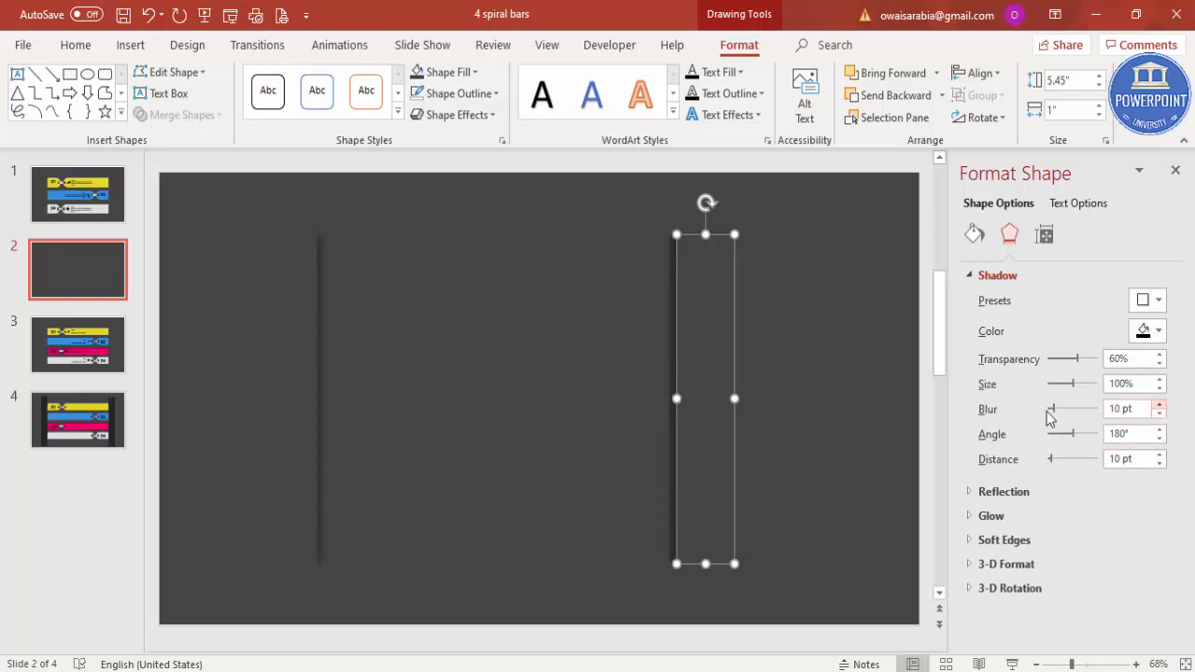
pyautogui.click(806, 377)
# Move a cover rectangle to the right side and nudge the right post rightward
pyautogui.click(219, 269)
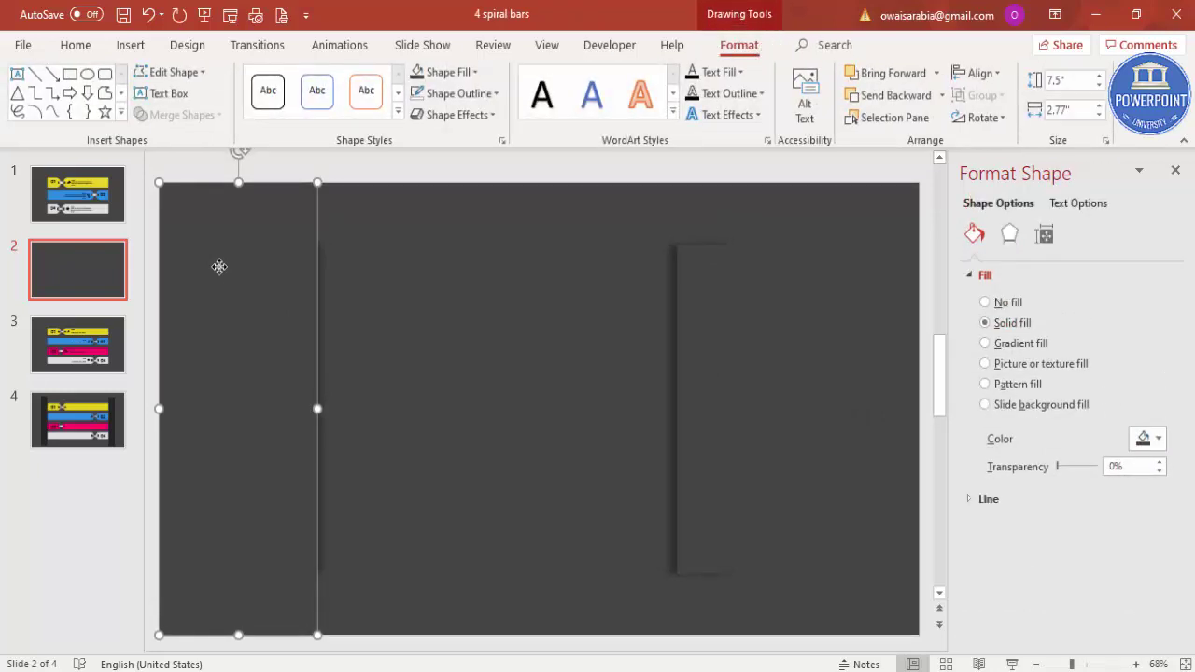
pyautogui.moveTo(240, 325); pyautogui.dragTo(747, 301)
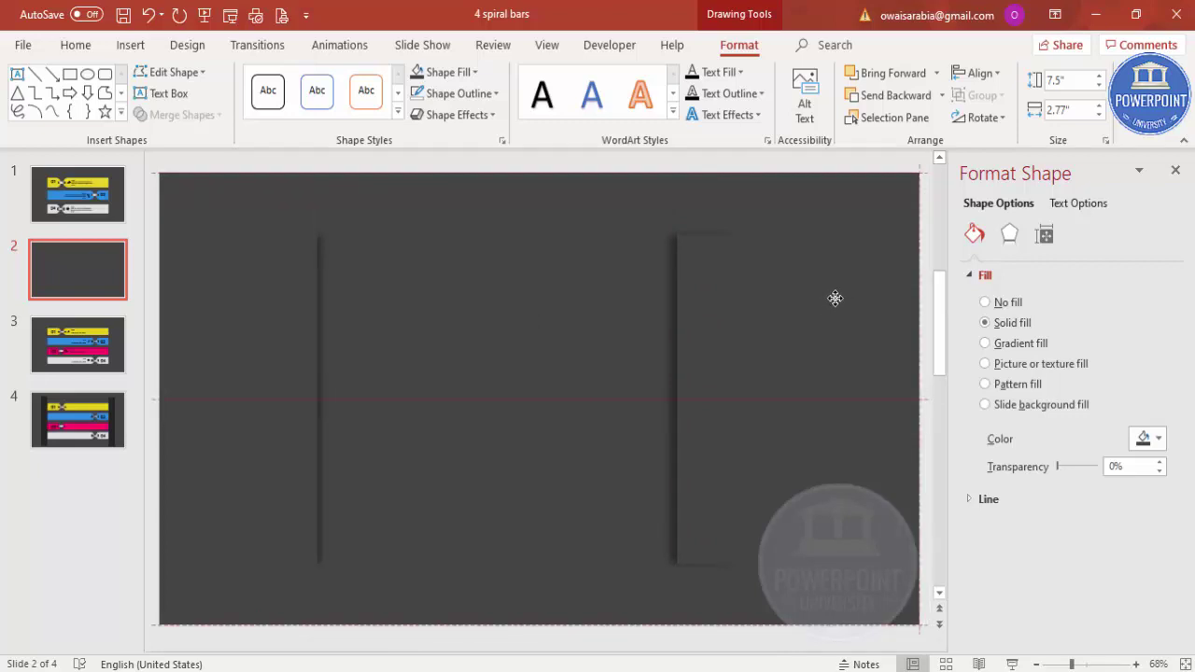
pyautogui.click(716, 324)
pyautogui.press('Right')
pyautogui.press('Right')
pyautogui.press('Right')
pyautogui.press('Right')
pyautogui.press('Right')
pyautogui.press('Right')
pyautogui.press('Right')
pyautogui.press('Right')
pyautogui.press('Right')
pyautogui.press('Right')
pyautogui.press('Right')
pyautogui.press('Right')
pyautogui.press('Right')
pyautogui.press('Right')
pyautogui.press('Right')
pyautogui.press('Right')
pyautogui.press('Right')
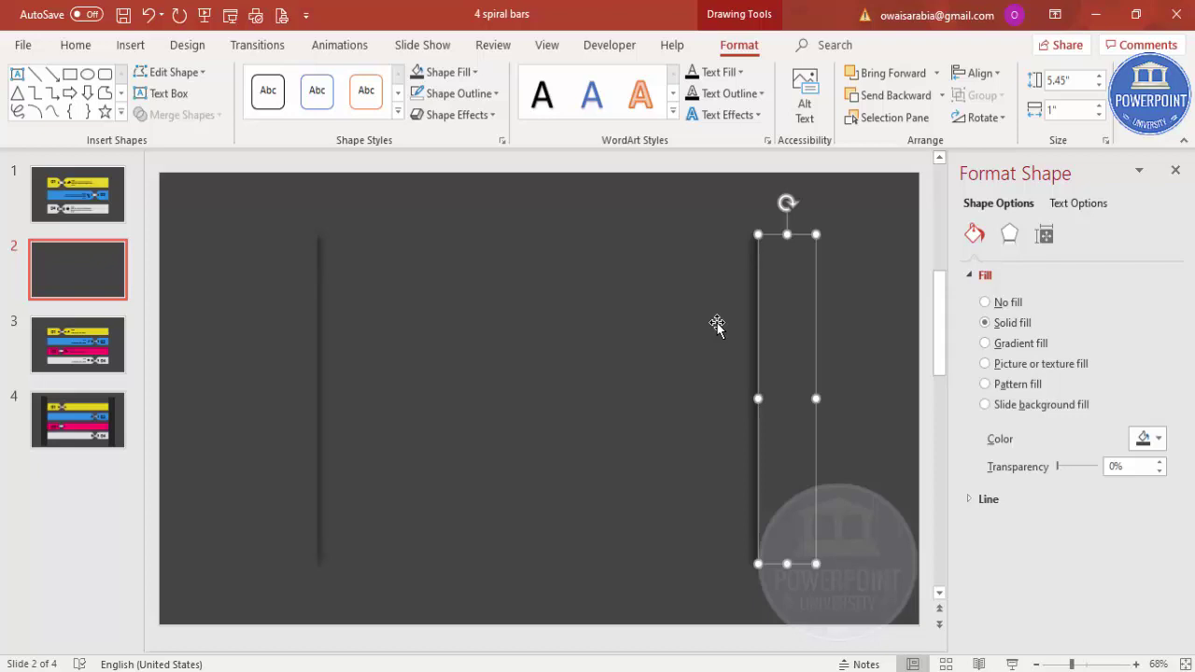
pyautogui.click(882, 262)
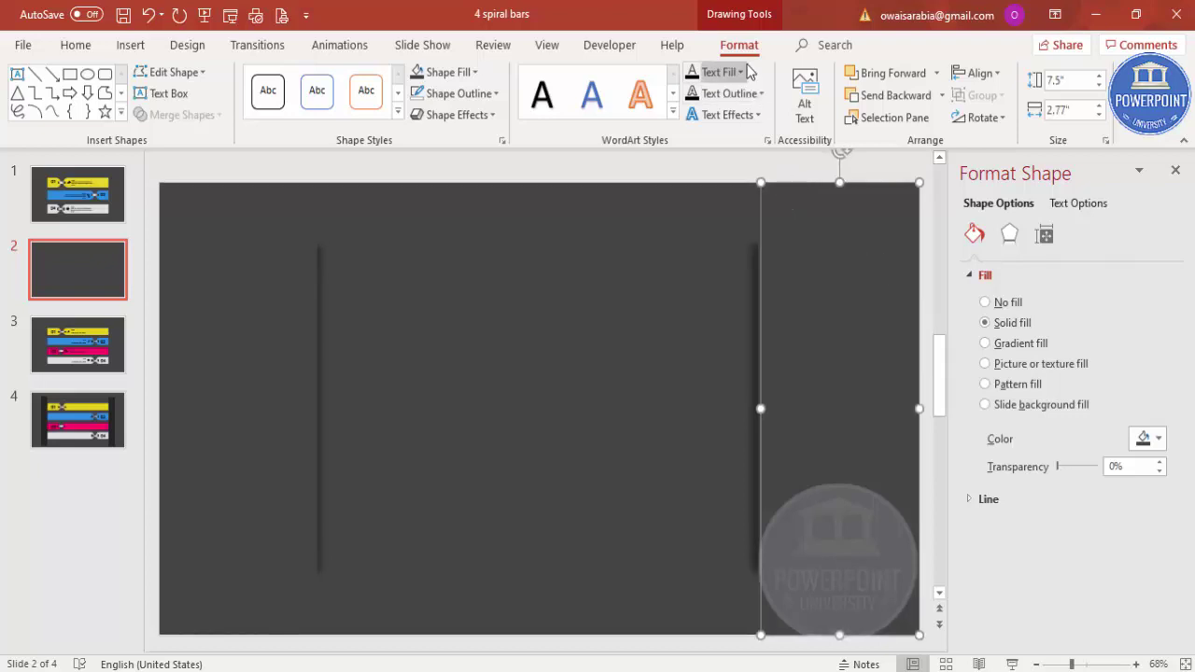
pyautogui.click(723, 334)
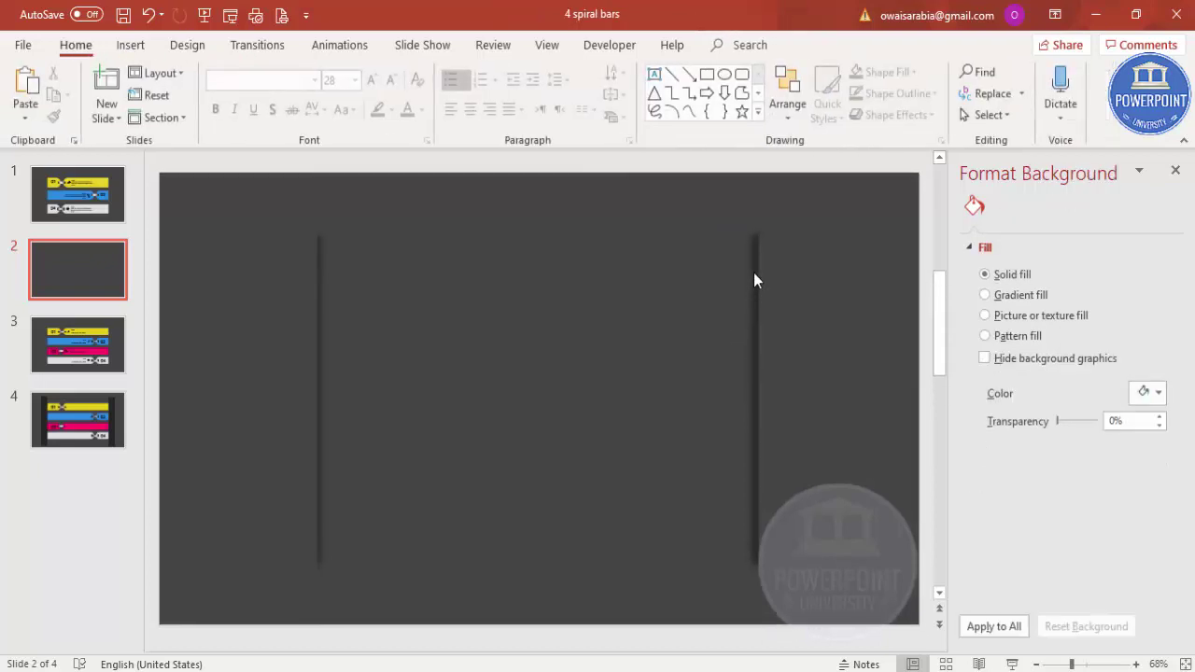
pyautogui.click(756, 273)
pyautogui.press('Right')
pyautogui.press('Right')
# Check the layering of the right-side shapes, leaving their order unchanged
pyautogui.click(749, 258)
pyautogui.click(824, 251)
pyautogui.click(936, 72)
pyautogui.click(922, 118)
pyautogui.click(740, 300)
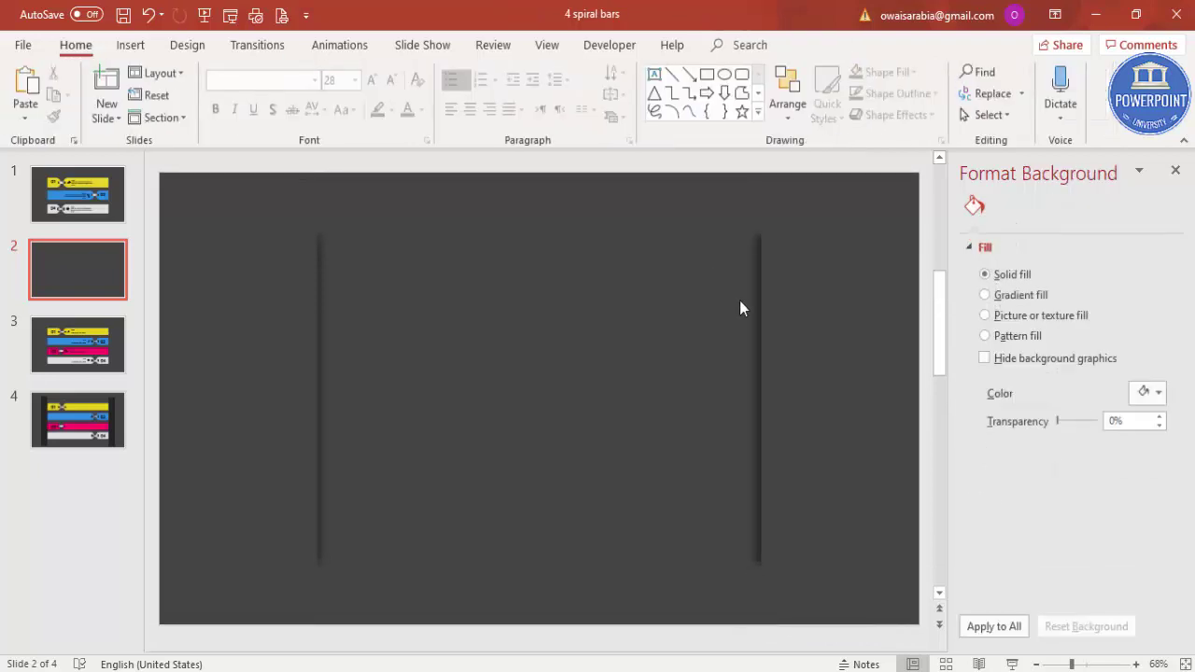
pyautogui.click(818, 317)
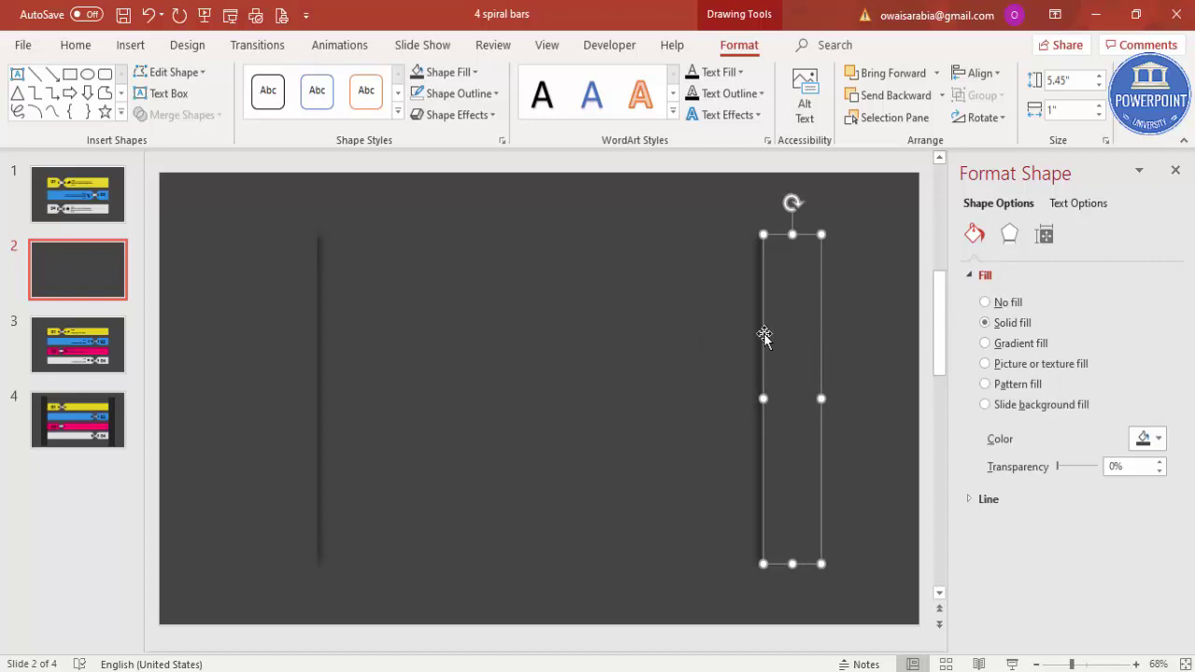
pyautogui.click(699, 339)
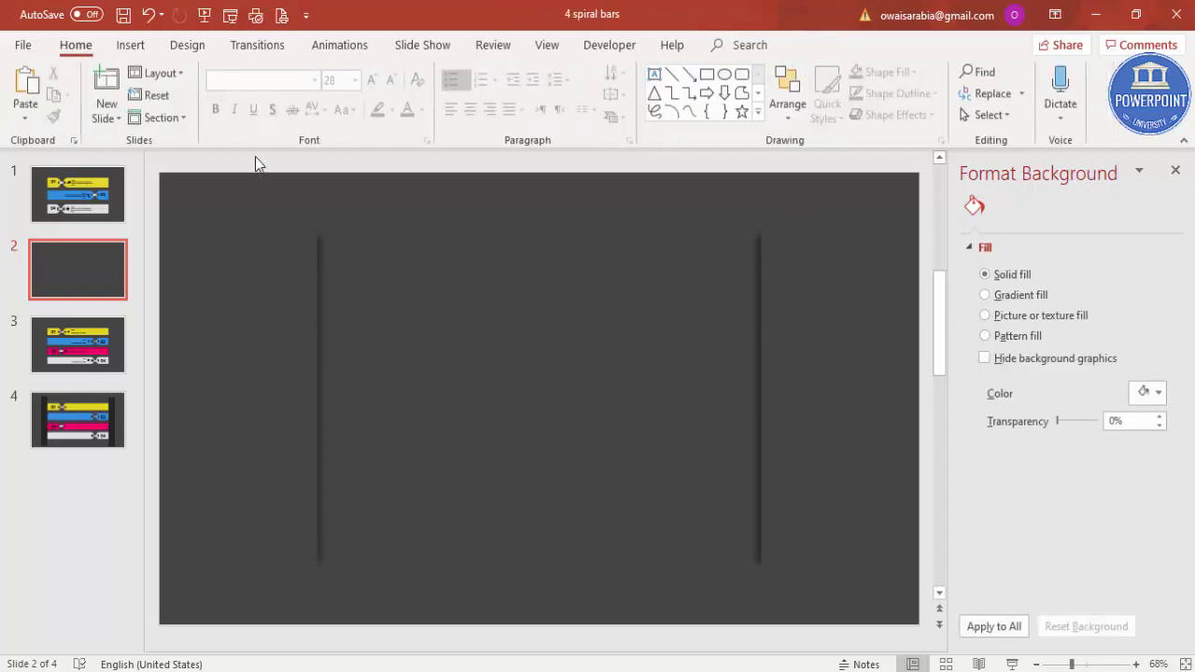
# Draw a top-corners-rounded rectangle, round it into an arch, and rotate it 90° right
pyautogui.click(131, 52)
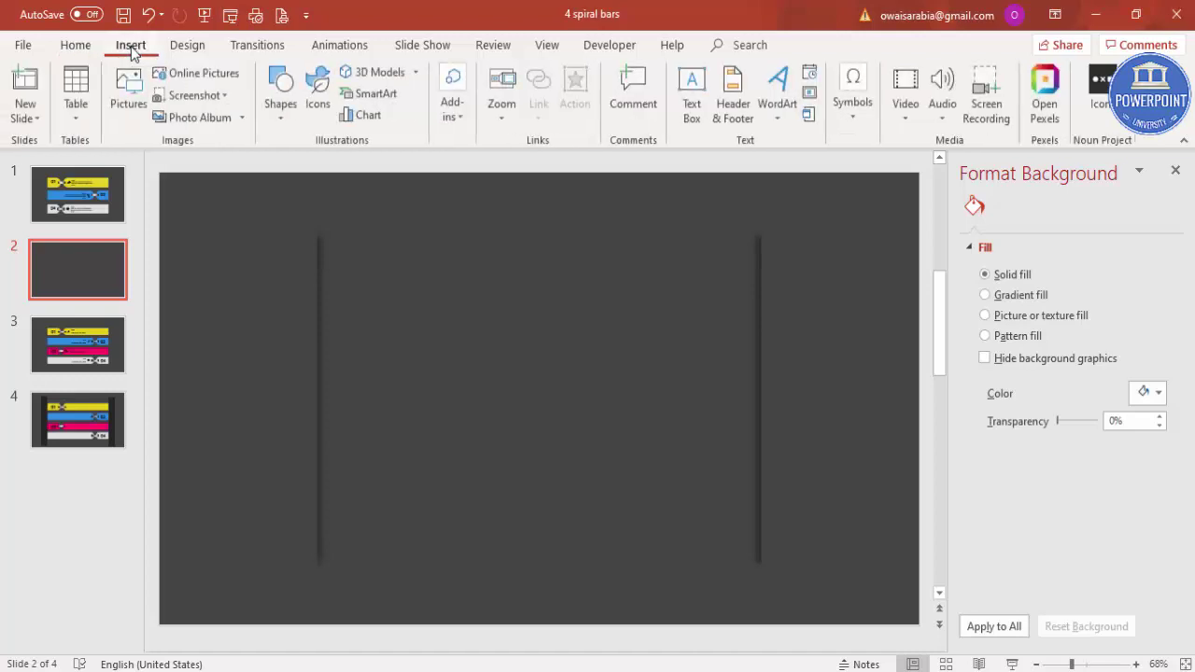
pyautogui.click(271, 110)
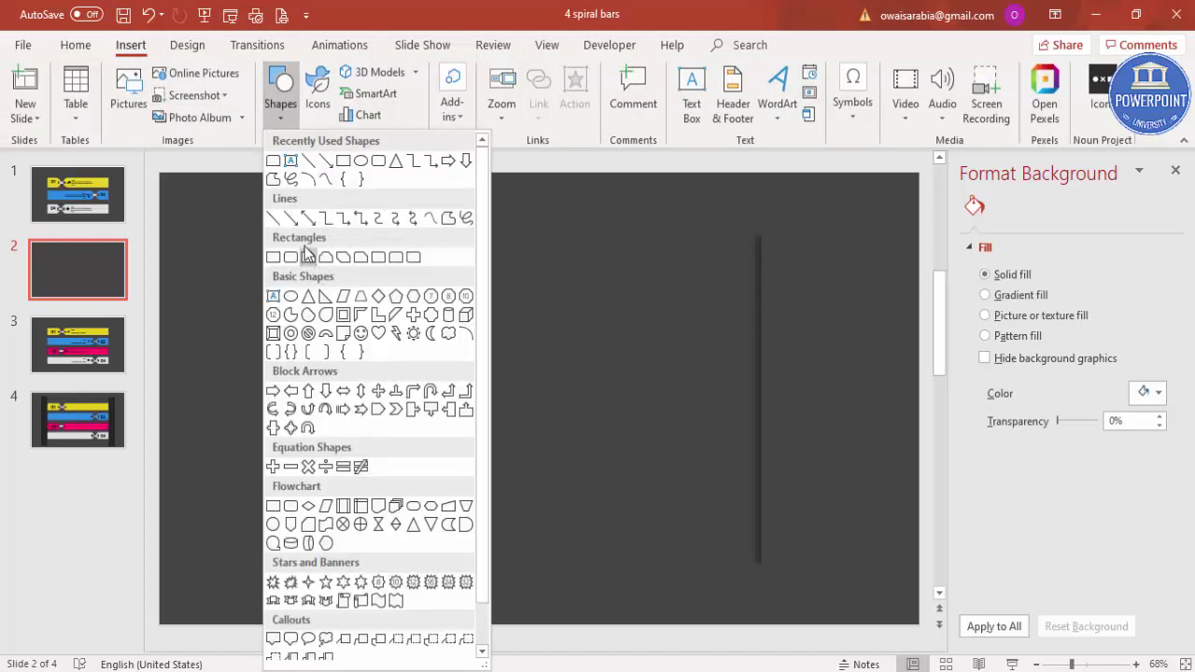
pyautogui.click(396, 258)
pyautogui.moveTo(421, 294)
pyautogui.mouseDown()
pyautogui.moveTo(494, 370)
pyautogui.moveTo(495, 400)
pyautogui.mouseUp()
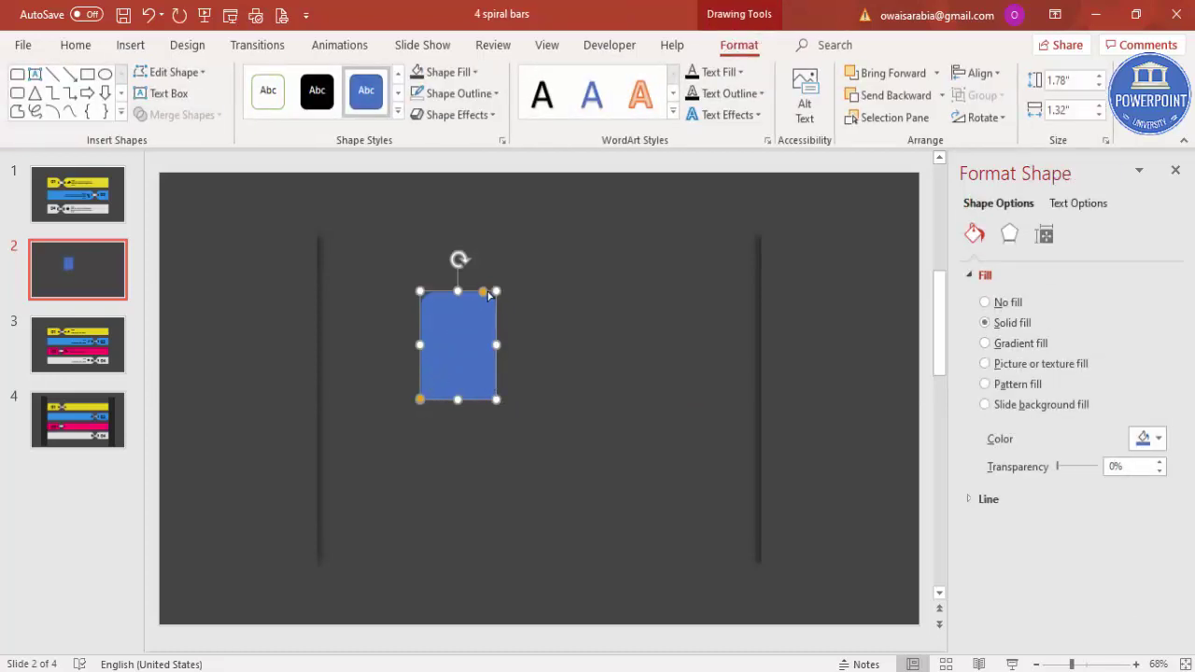
pyautogui.moveTo(482, 295); pyautogui.dragTo(476, 320)
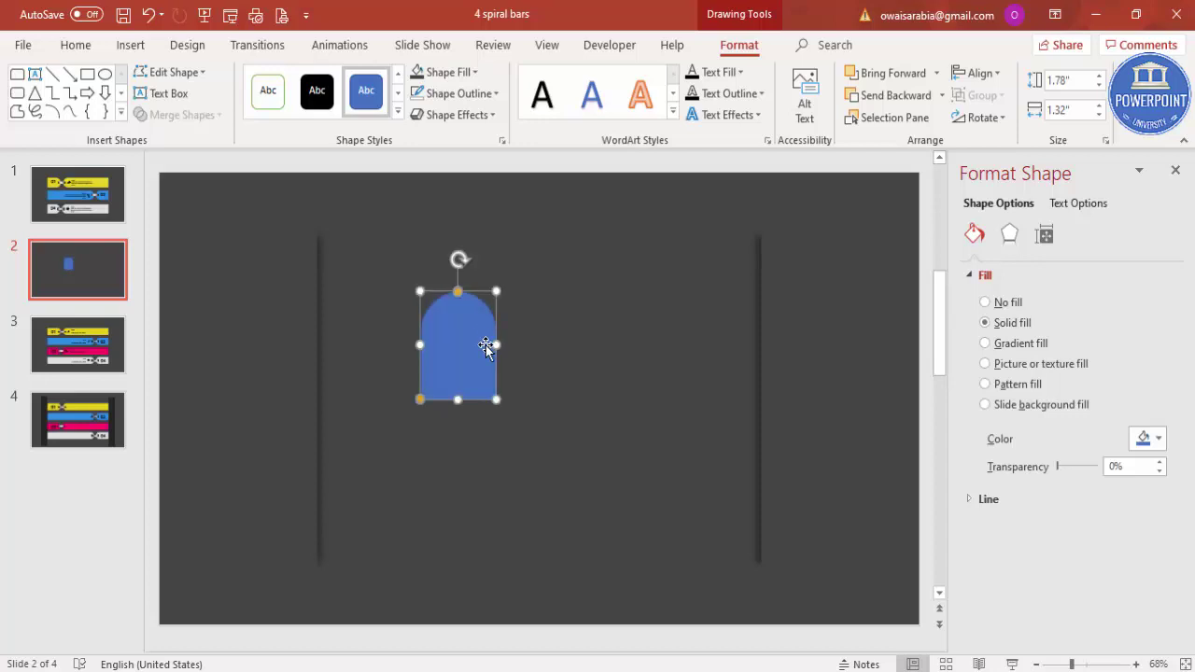
pyautogui.click(964, 121)
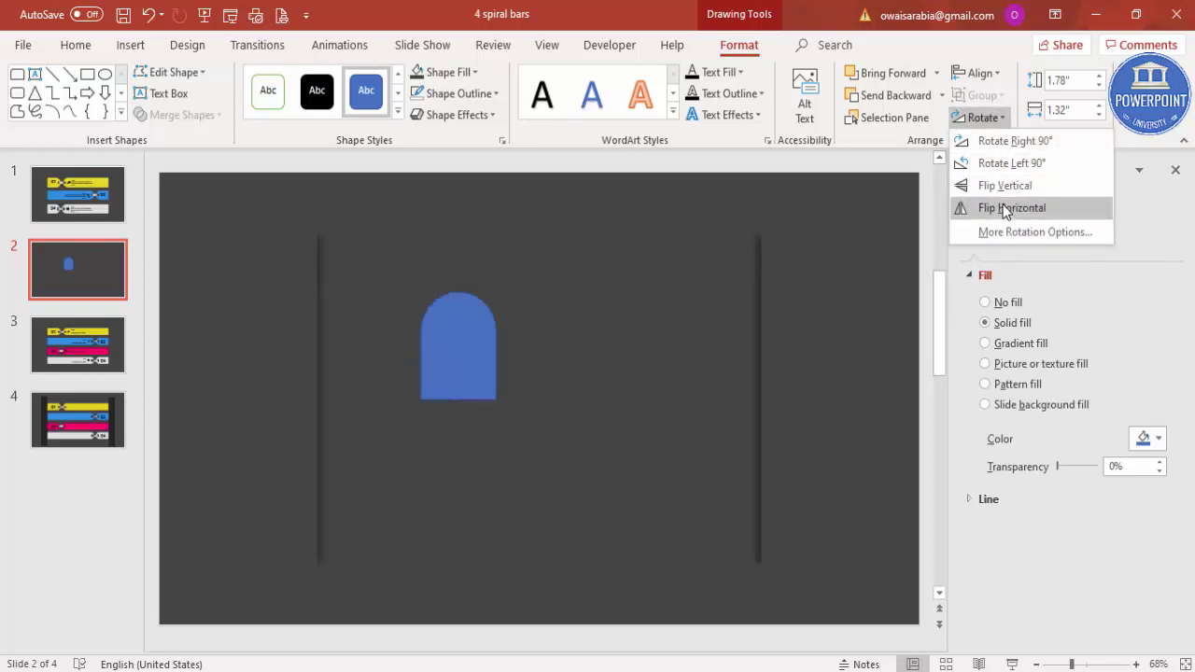
pyautogui.click(1008, 142)
# Place the tab atop the left post, widen it to 2.04", send it back, and duplicate it
pyautogui.moveTo(471, 344); pyautogui.dragTo(367, 294)
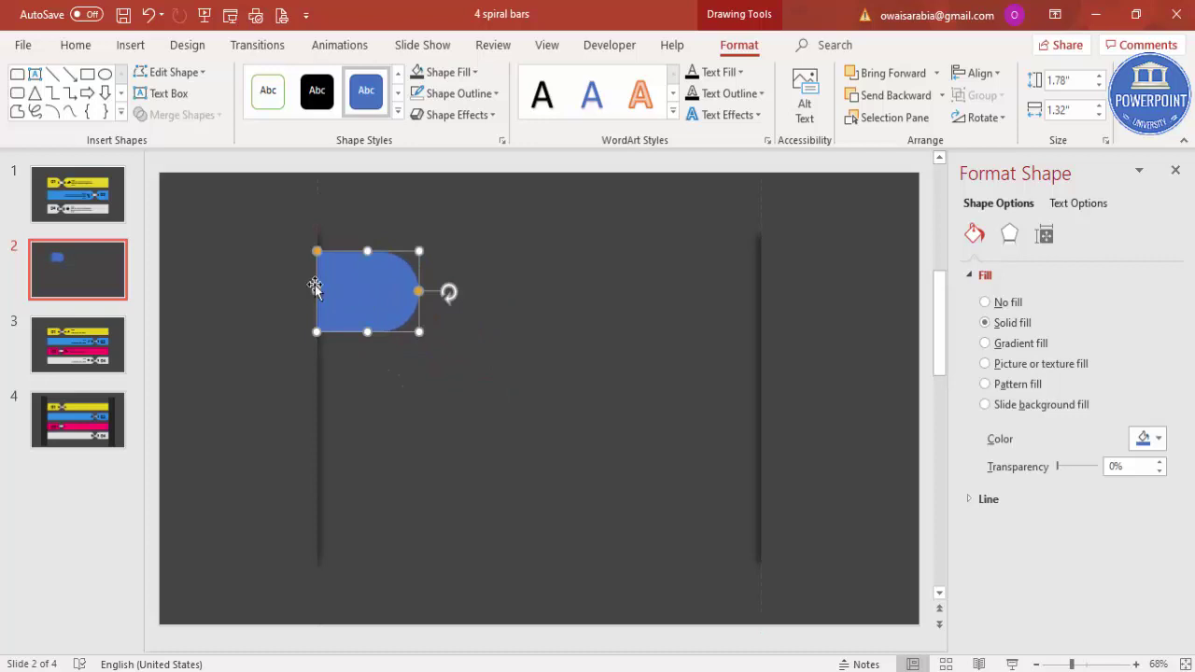
pyautogui.moveTo(315, 289); pyautogui.dragTo(301, 289)
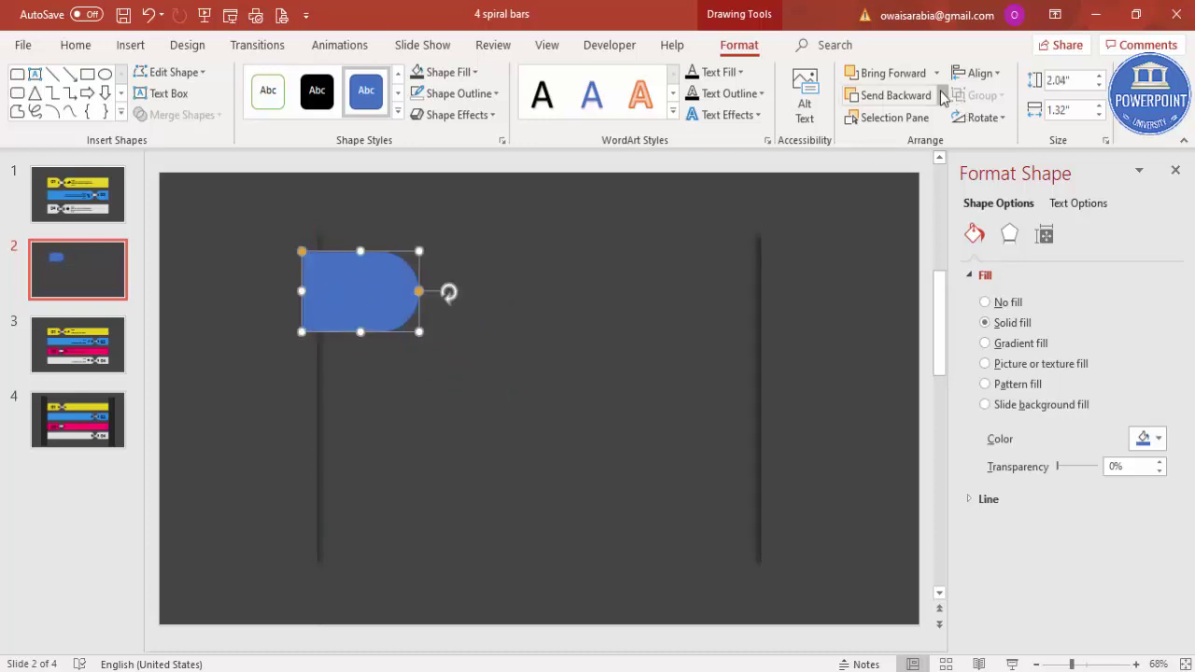
pyautogui.click(943, 97)
pyautogui.click(885, 139)
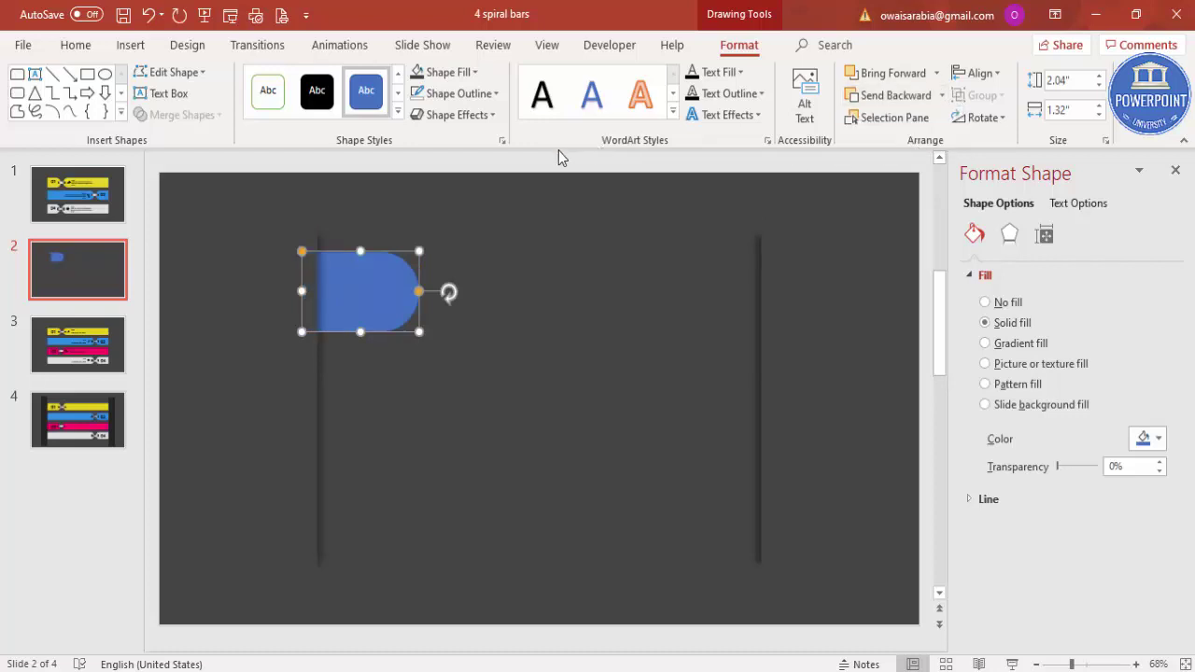
pyautogui.click(464, 213)
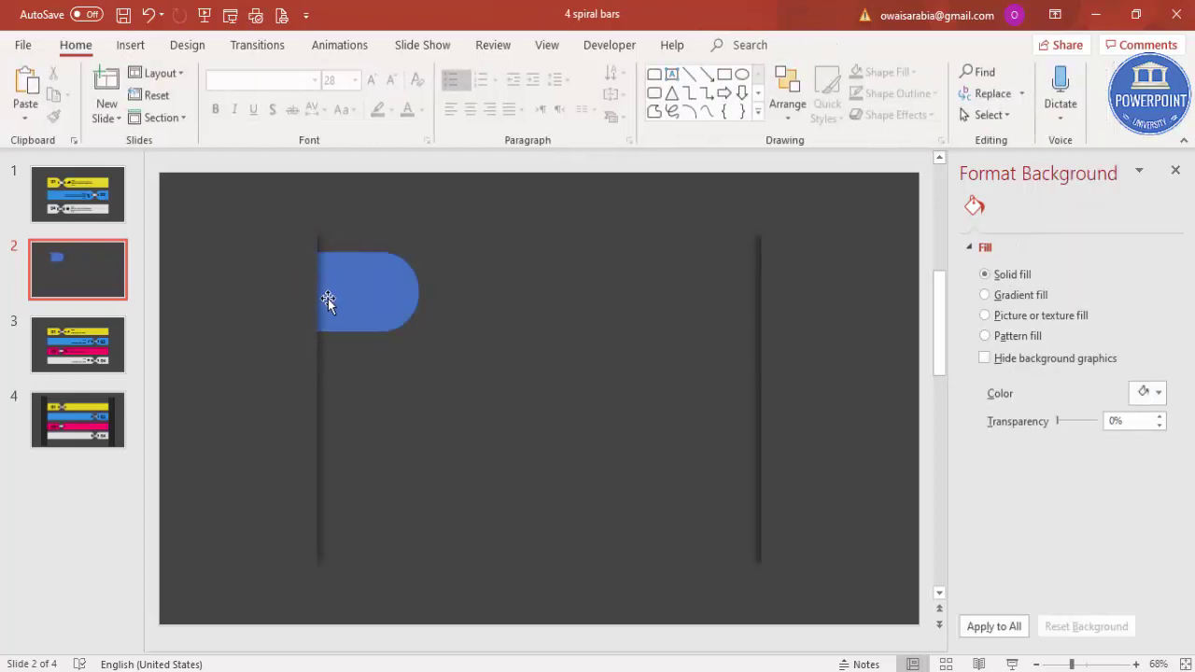
pyautogui.click(395, 292)
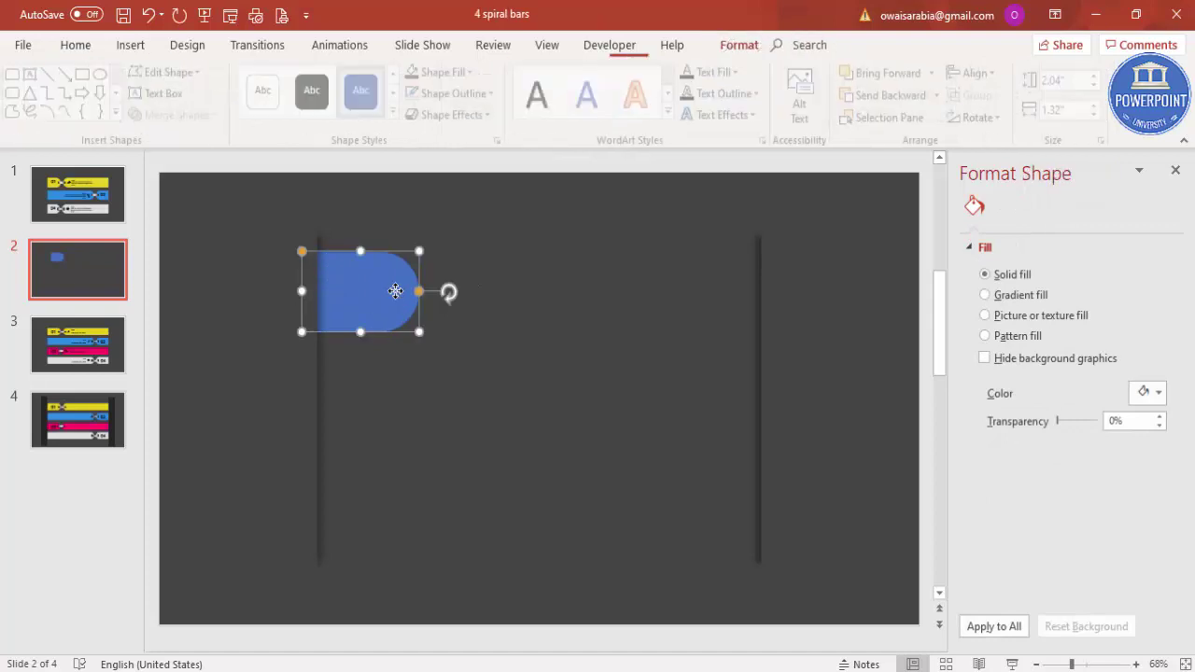
pyautogui.moveTo(396, 291); pyautogui.dragTo(517, 301)
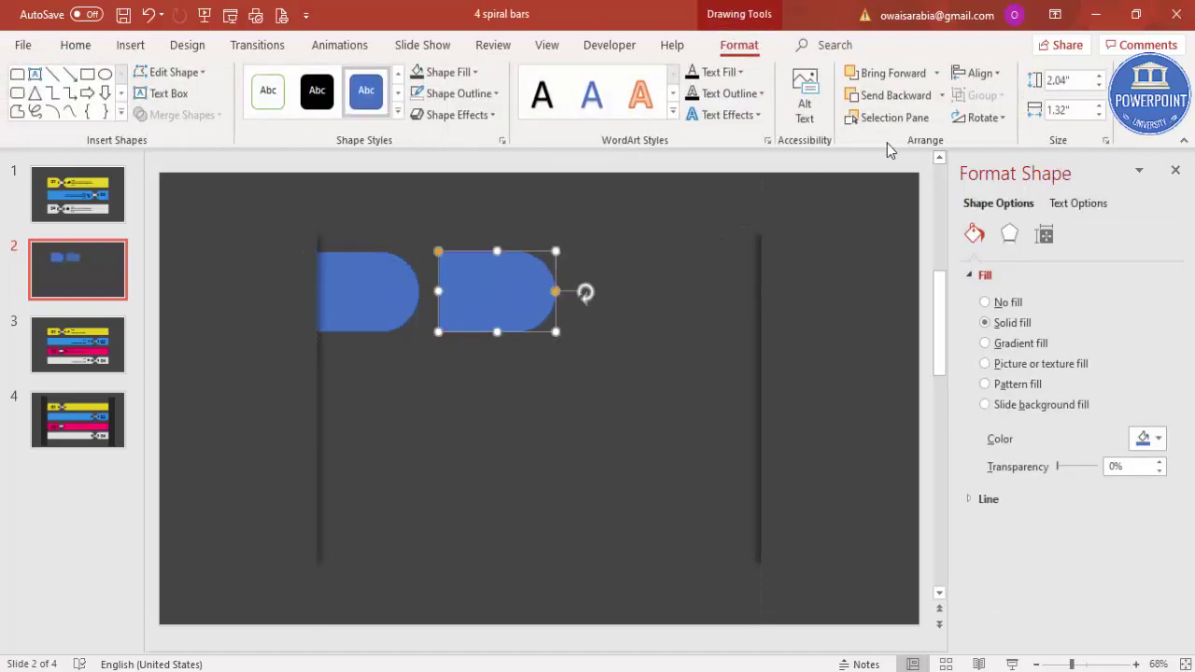
# Flip the copied tab horizontally, stretch it to 5.92" wide, and send it behind the right post
pyautogui.click(985, 118)
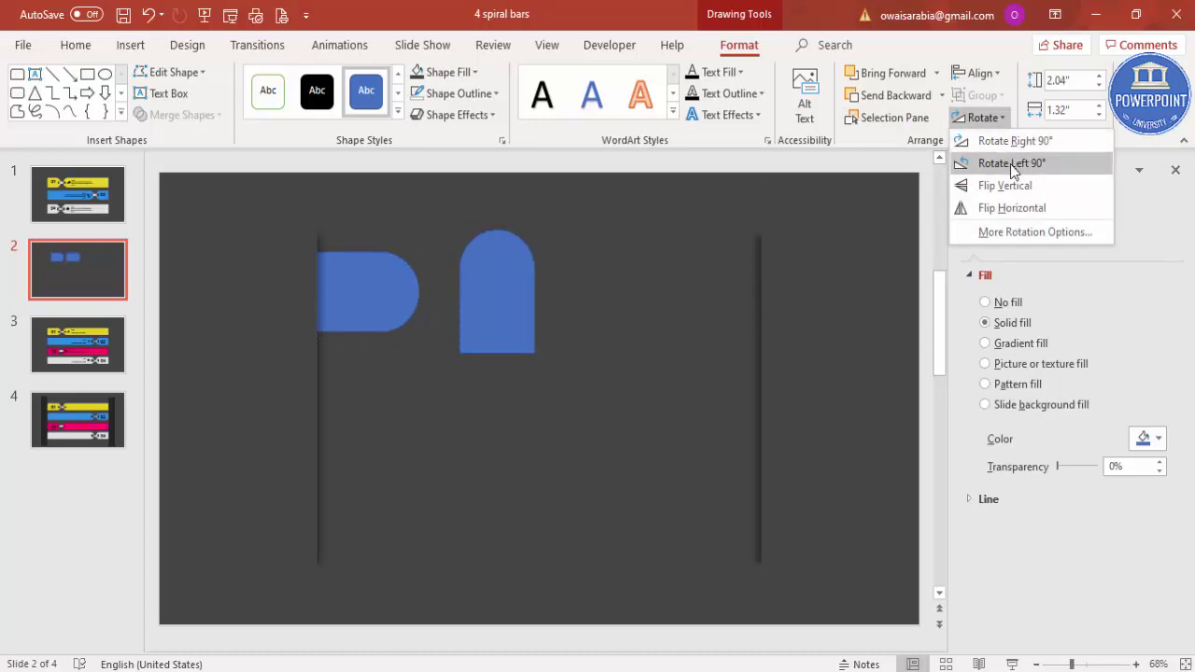
pyautogui.click(1020, 211)
pyautogui.moveTo(555, 295); pyautogui.dragTo(776, 283)
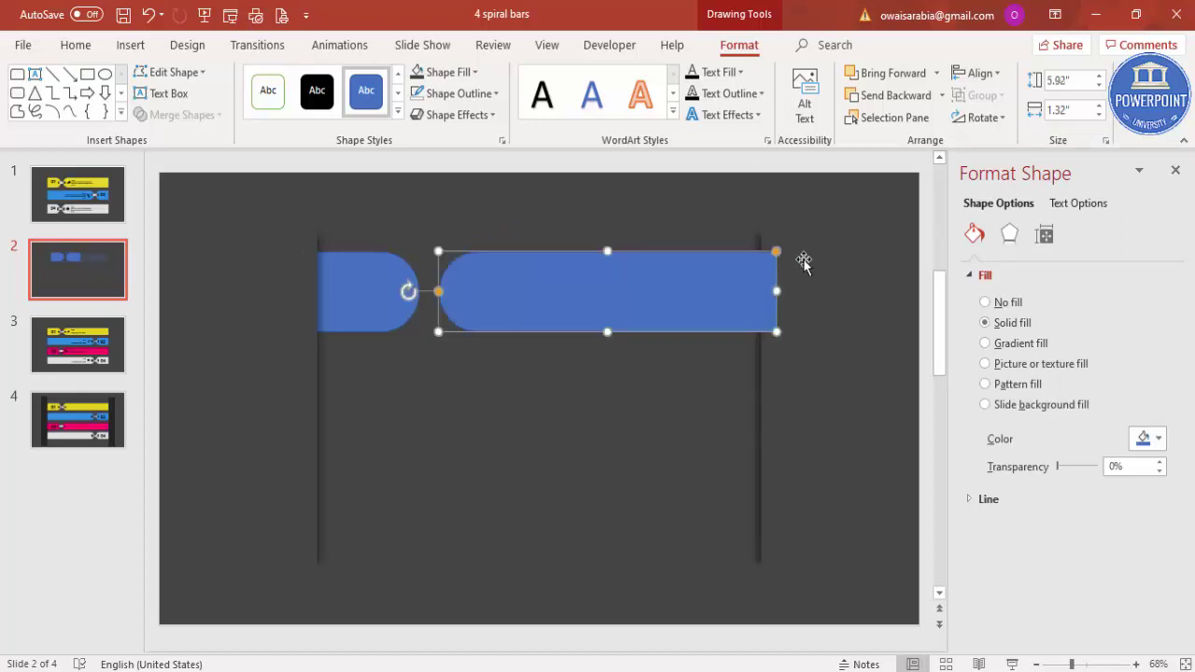
pyautogui.click(941, 95)
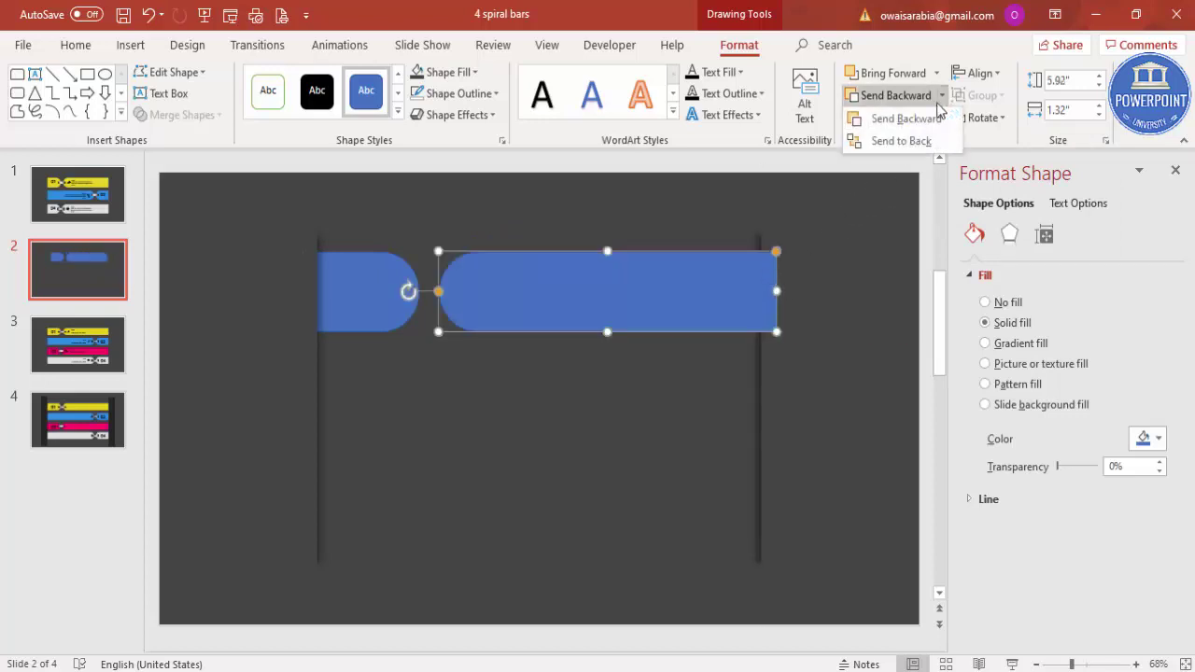
pyautogui.click(900, 141)
pyautogui.click(694, 176)
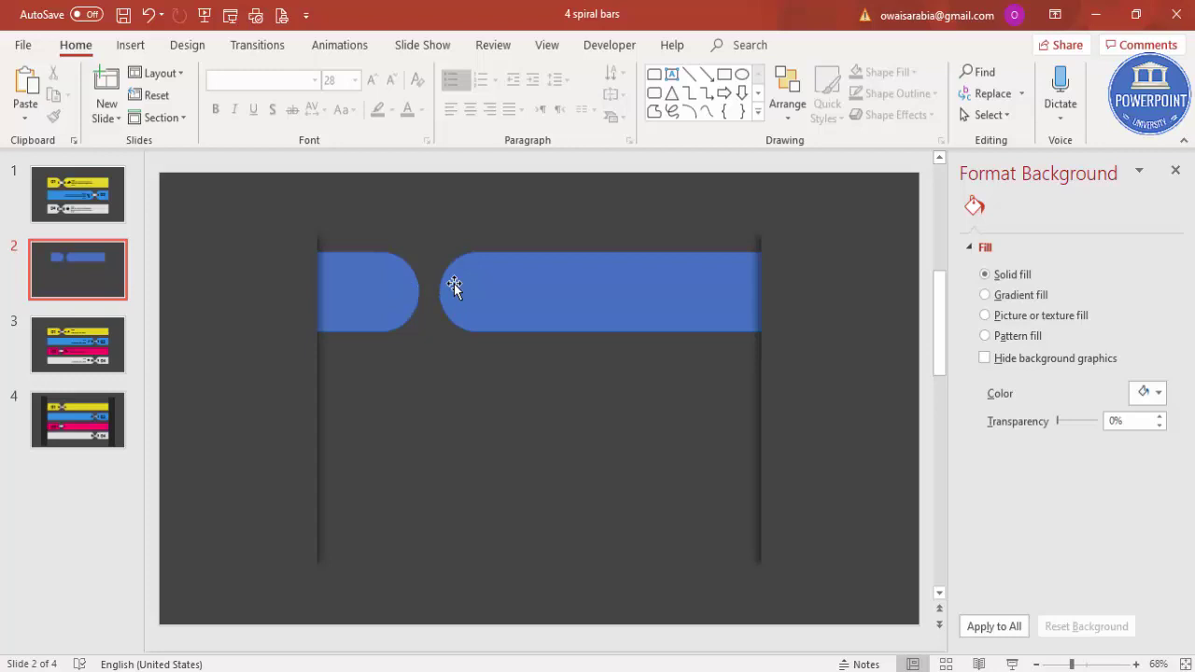
# Fill the left tab and the long bar yellow from Recent Colors
pyautogui.click(401, 288)
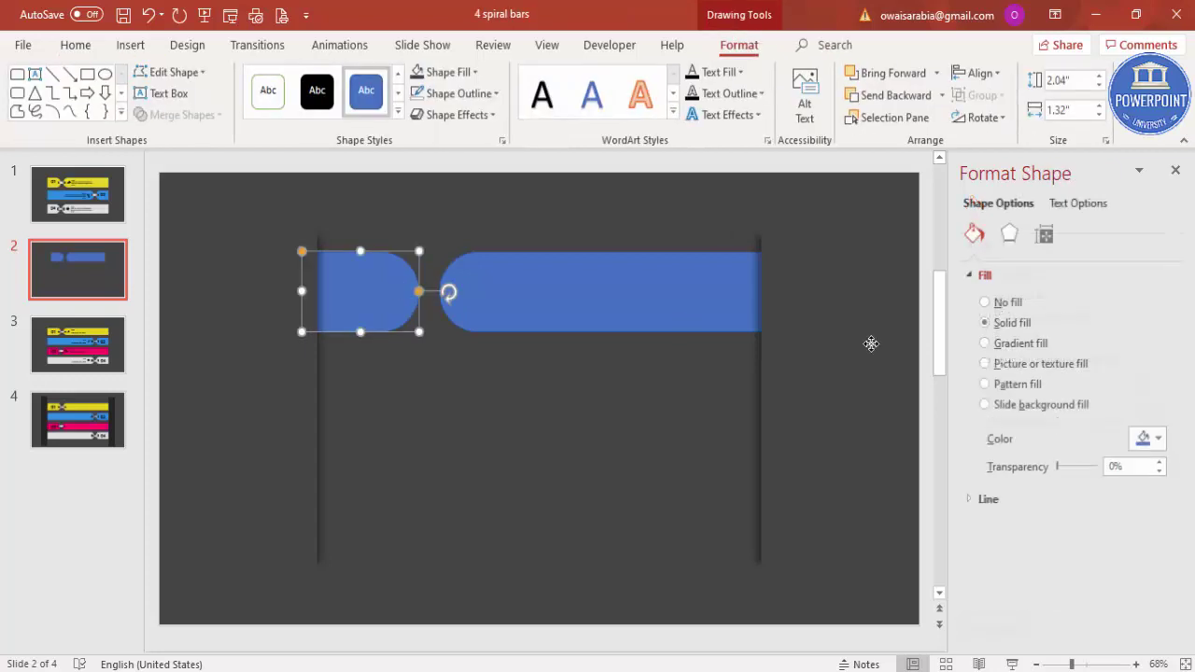
pyautogui.click(1150, 439)
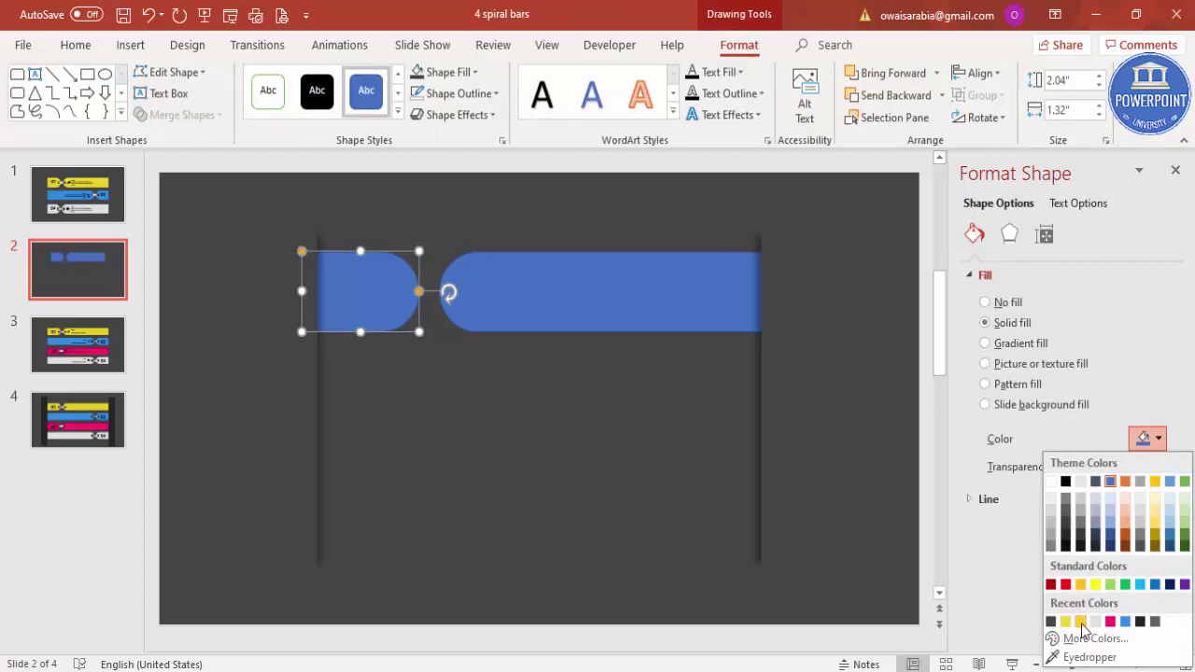
pyautogui.click(1080, 621)
pyautogui.click(577, 320)
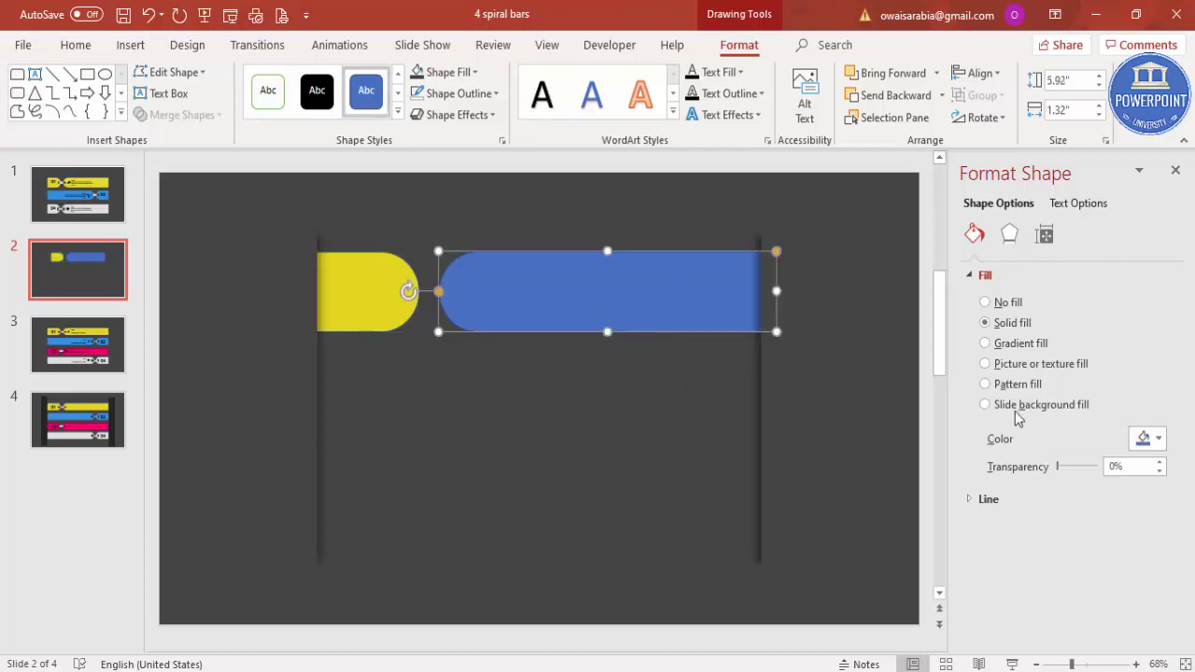
pyautogui.click(1150, 439)
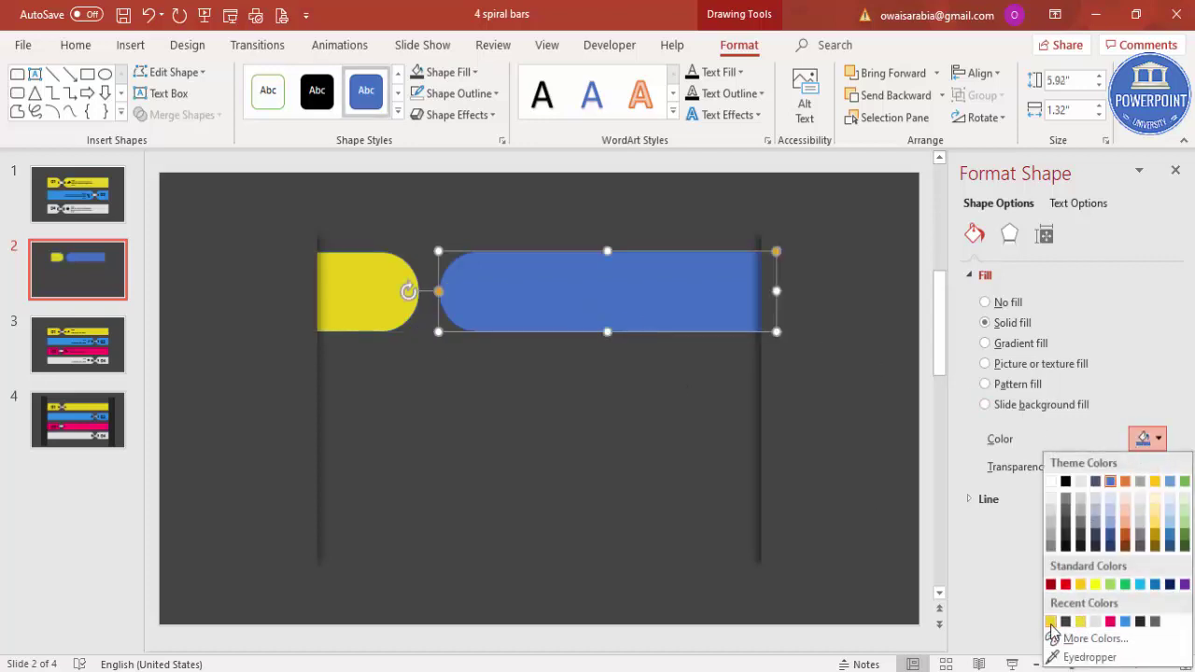
pyautogui.click(1050, 621)
pyautogui.click(513, 217)
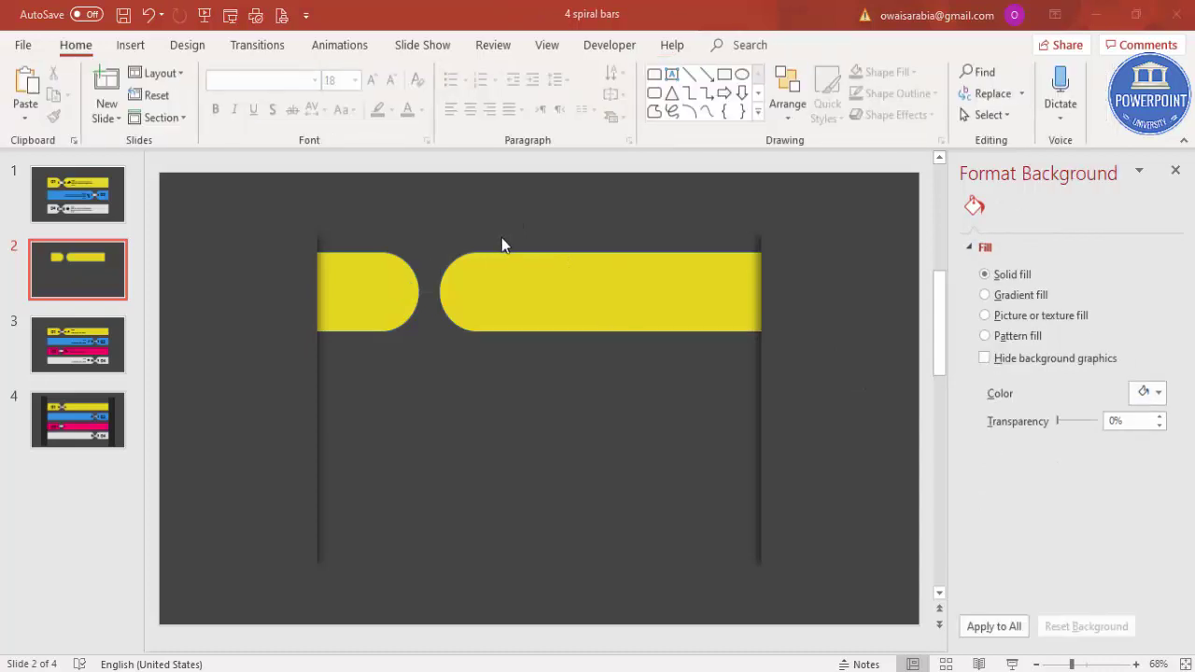
# Remove the outline from both yellow shapes
pyautogui.click(503, 293)
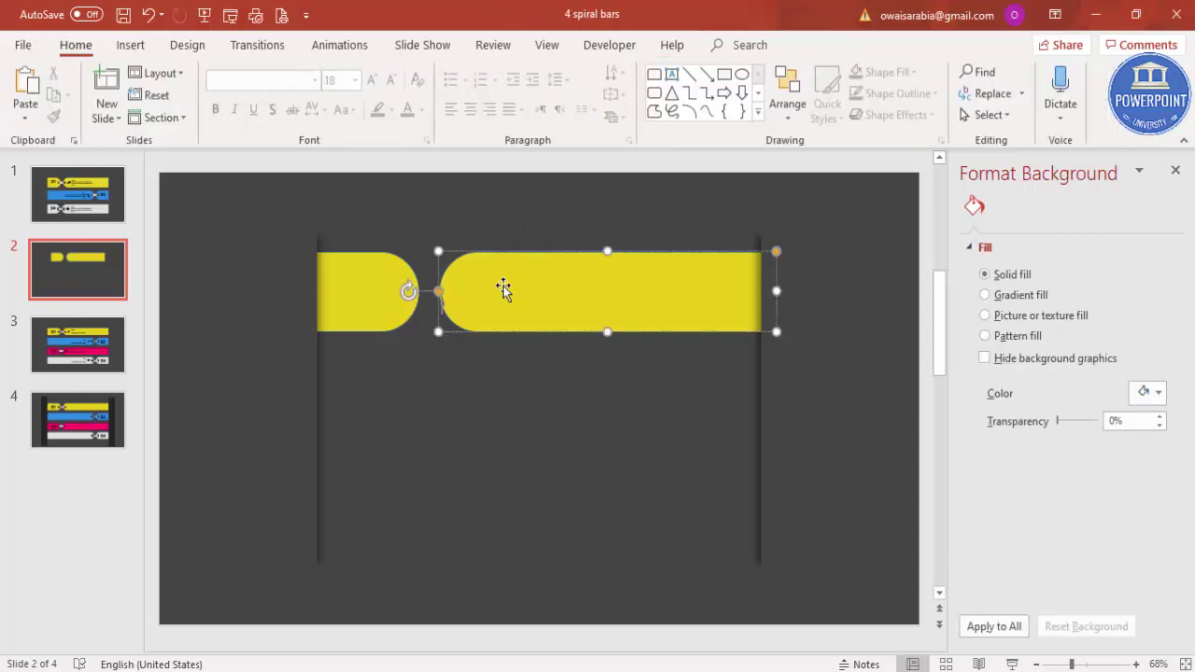
pyautogui.keyDown('shift'); pyautogui.click(356, 281); pyautogui.keyUp('shift')
pyautogui.click(752, 45)
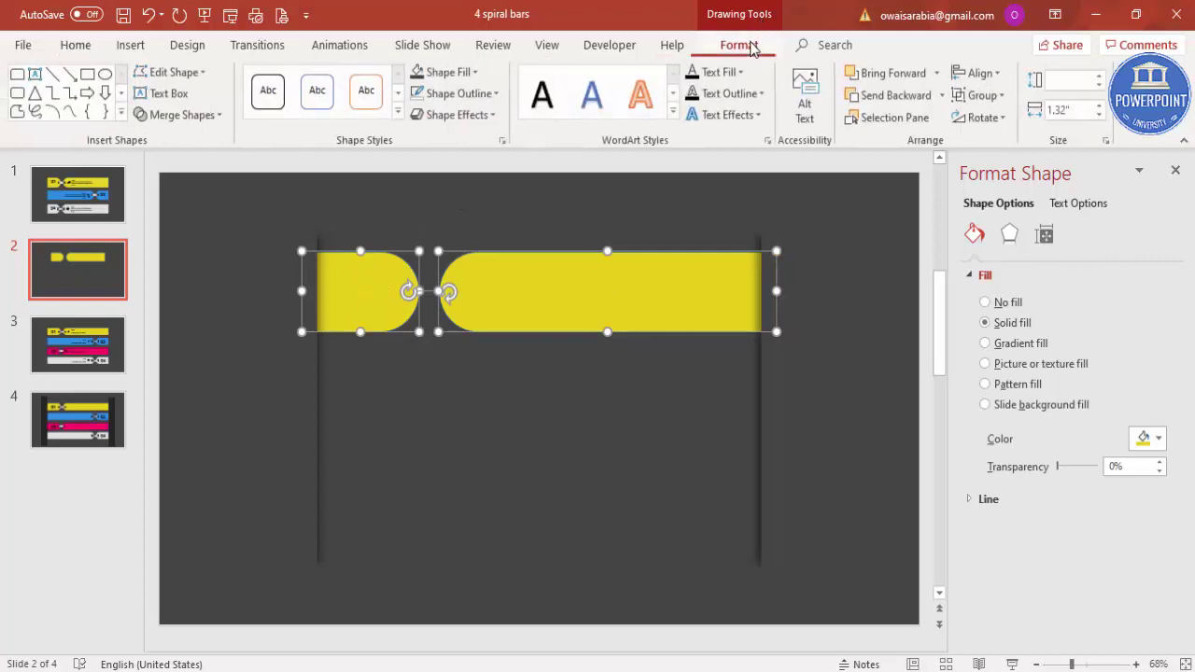
pyautogui.click(482, 95)
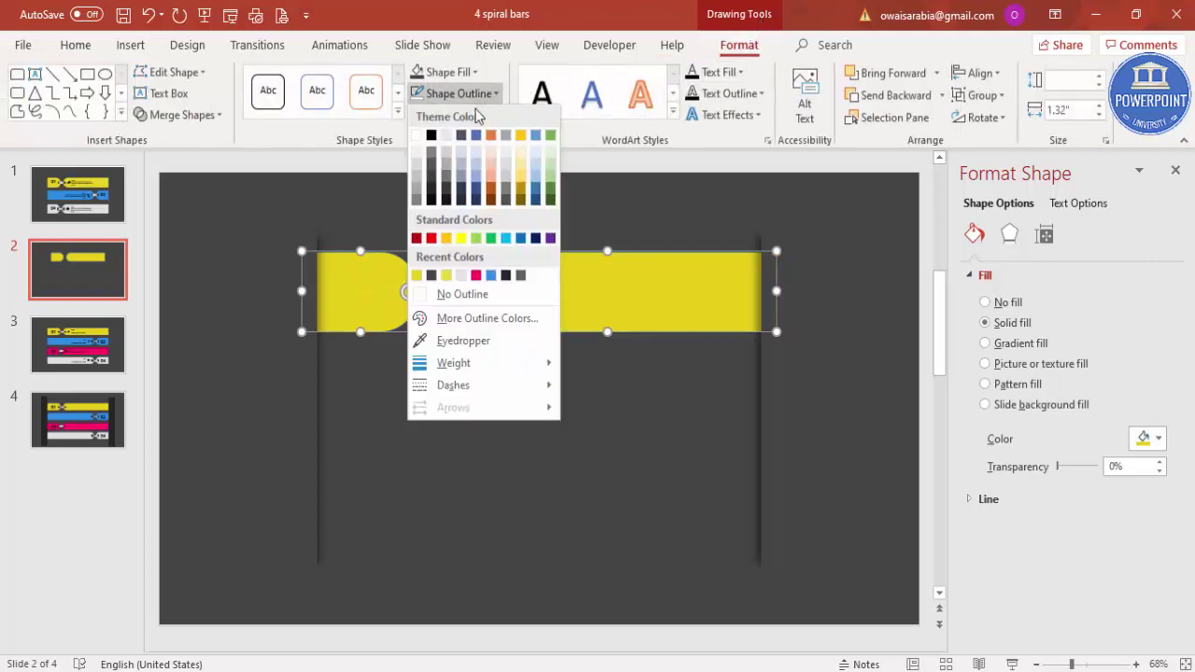
pyautogui.click(453, 295)
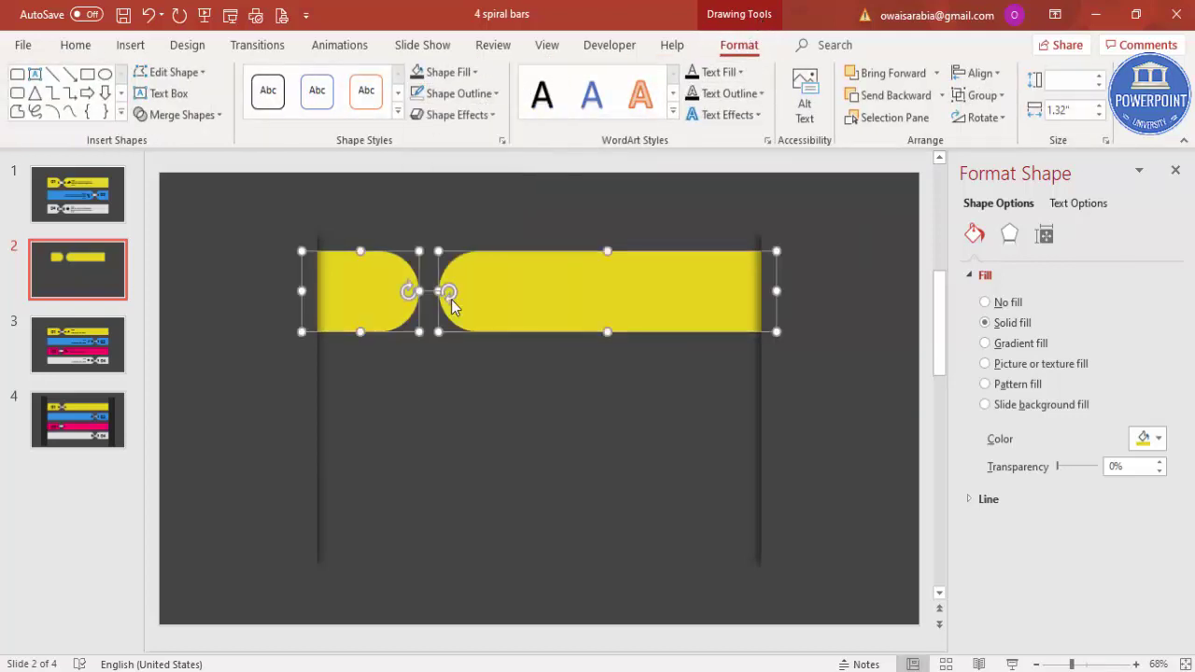
pyautogui.click(436, 215)
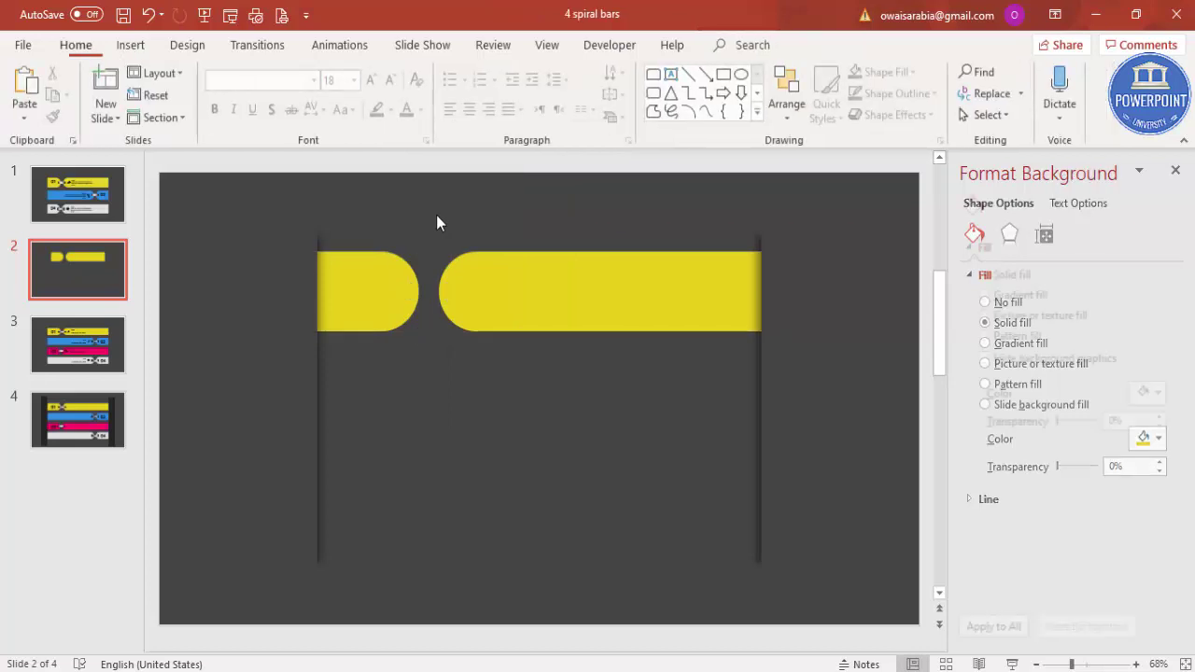
pyautogui.click(130, 45)
pyautogui.click(283, 116)
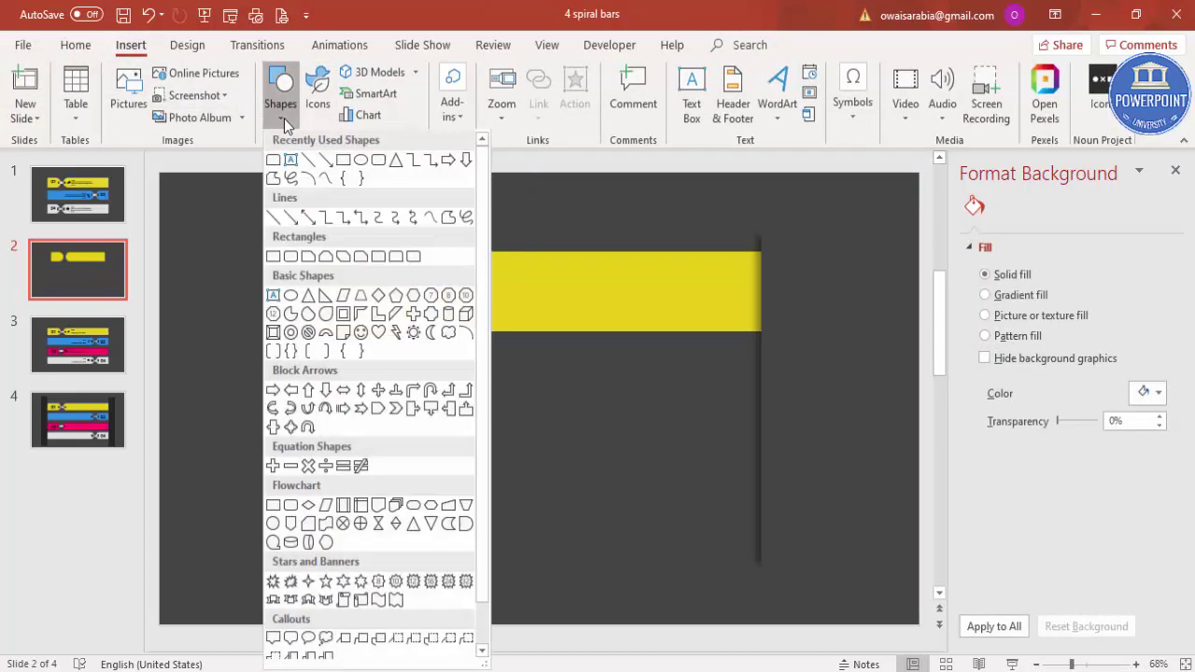
# Place a small dark grey circle with no outline in the left bar's rounded end
pyautogui.click(291, 297)
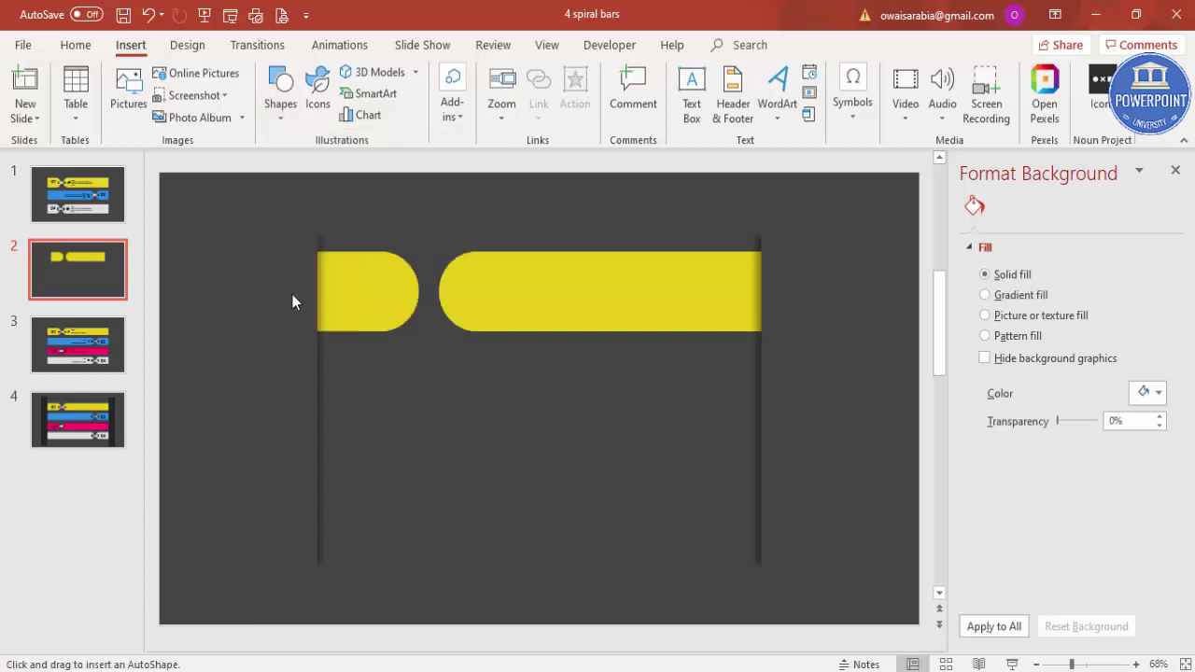
pyautogui.moveTo(380, 280); pyautogui.dragTo(399, 299)
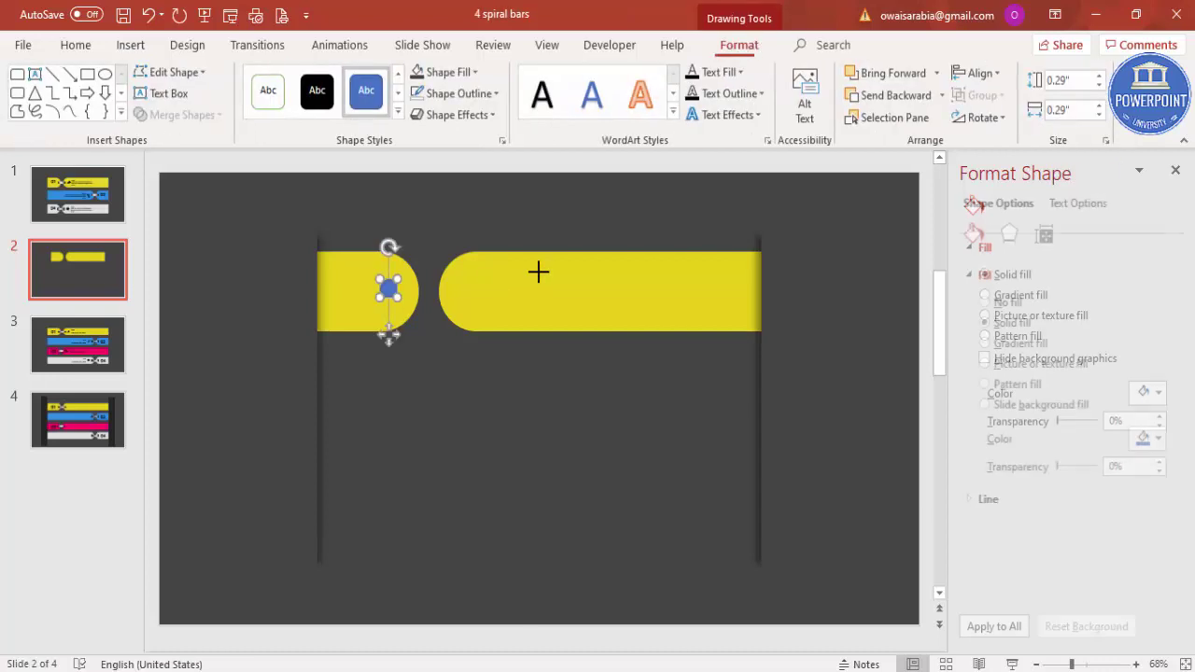
pyautogui.click(1099, 664)
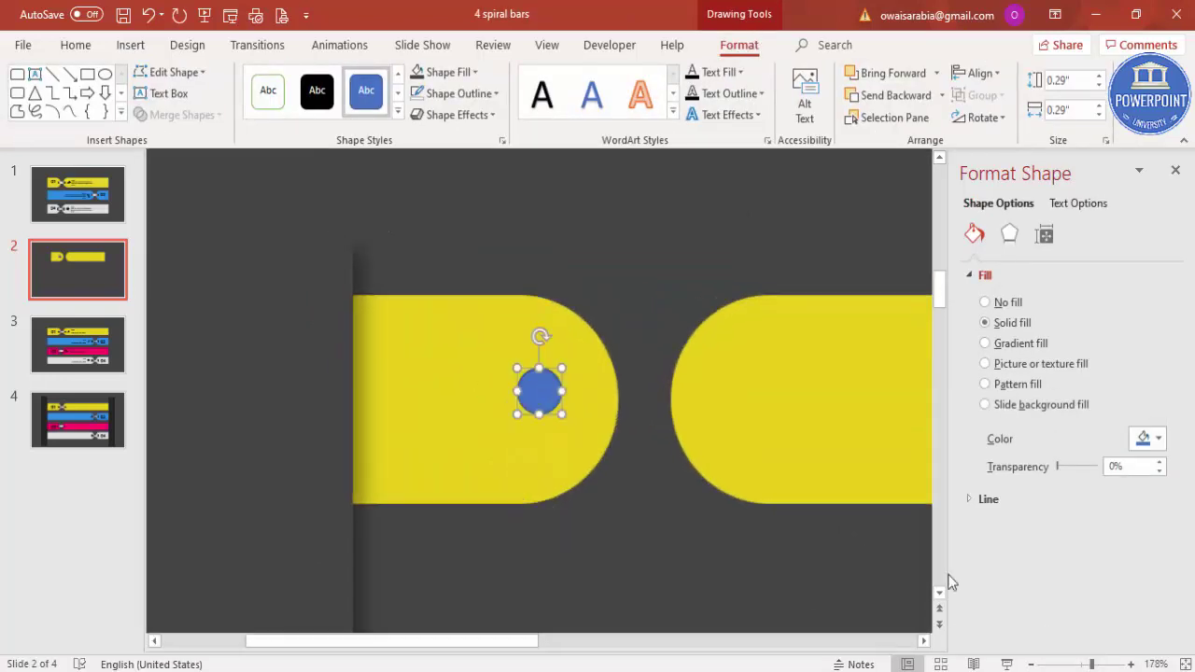
pyautogui.moveTo(544, 392); pyautogui.dragTo(561, 400)
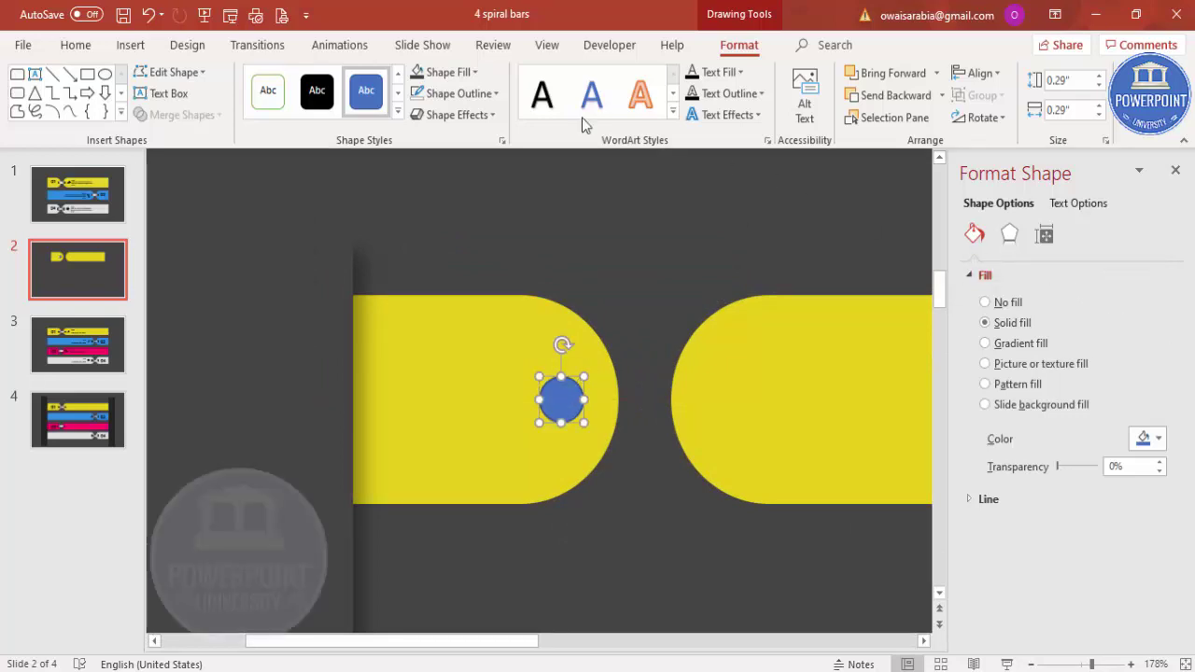
pyautogui.click(489, 93)
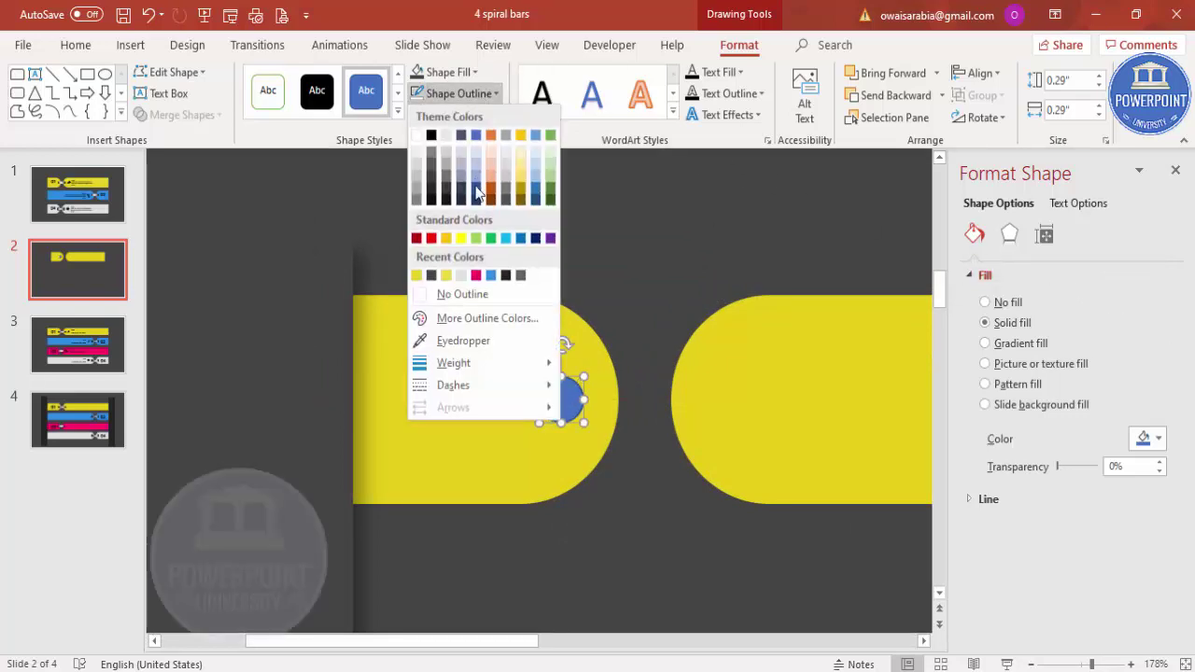
pyautogui.click(473, 294)
pyautogui.click(1158, 439)
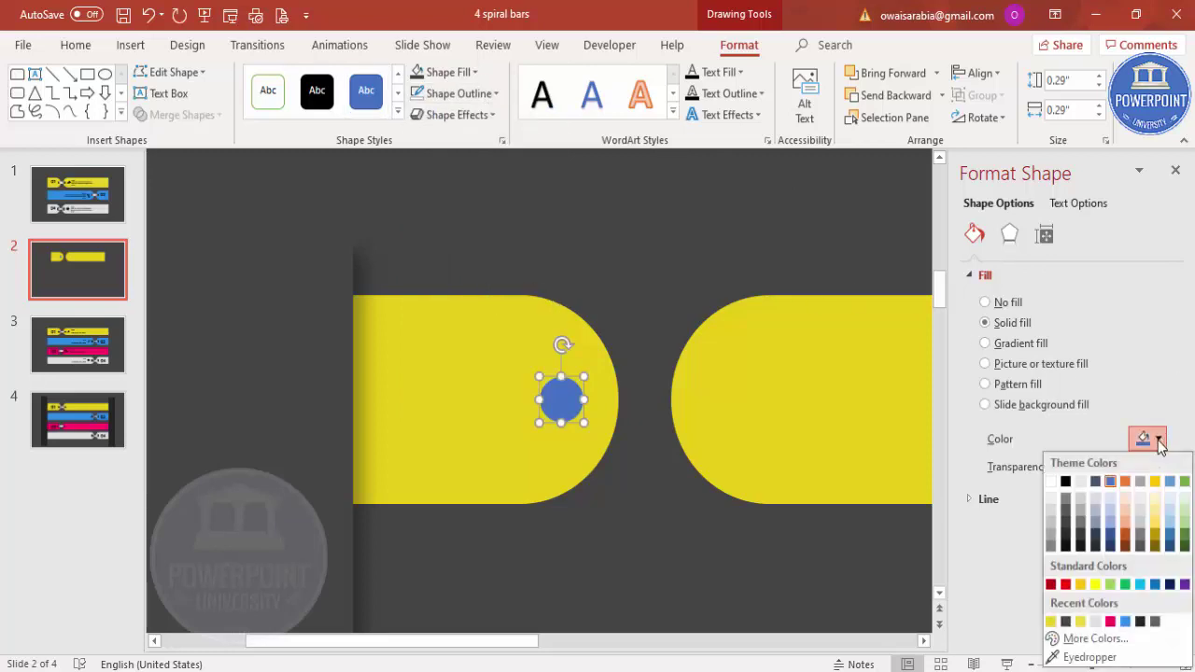
pyautogui.click(1067, 623)
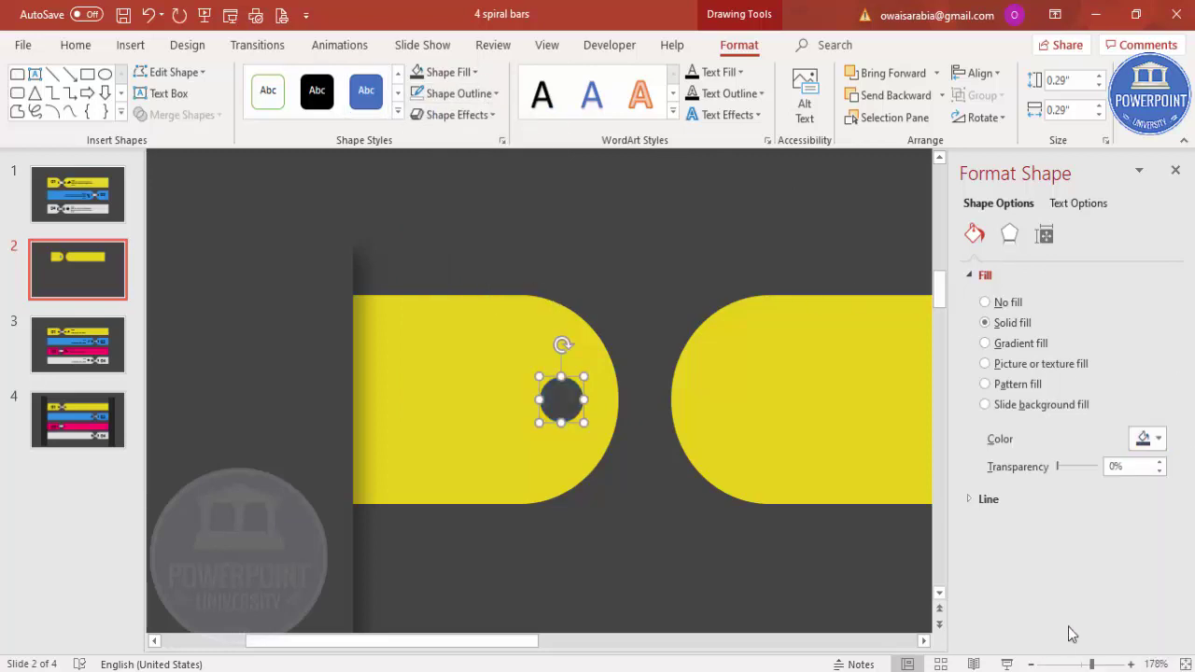
# Give the hole an inner shadow and copy it to the right bar with a 180° inner shadow
pyautogui.click(1011, 235)
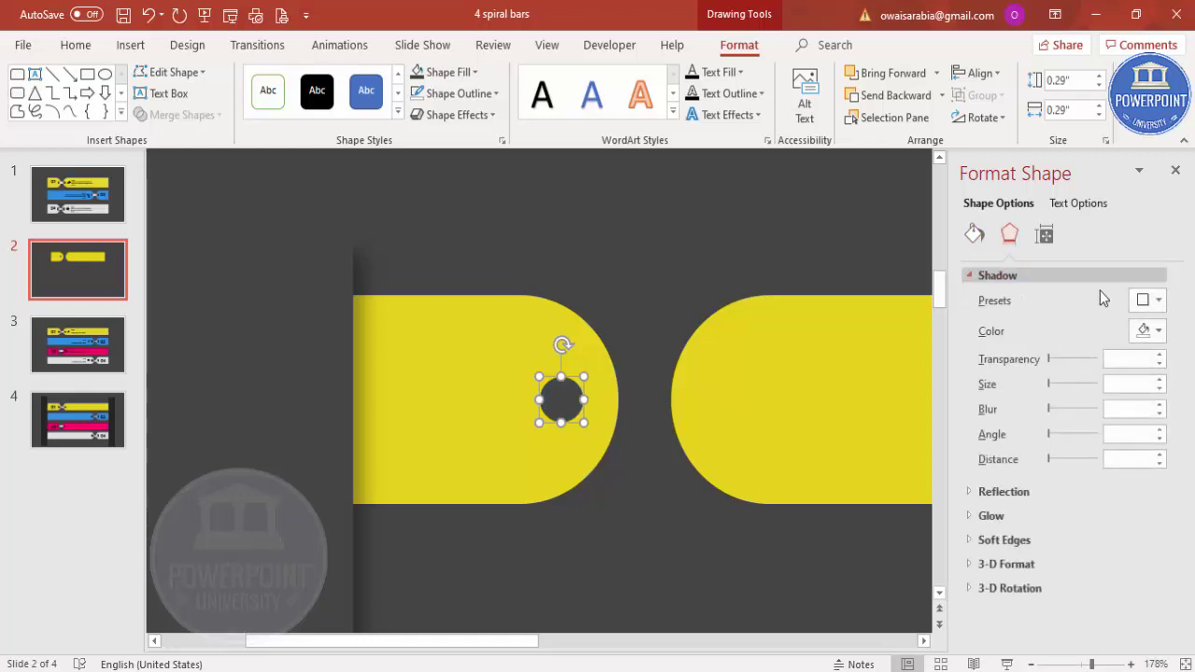
pyautogui.click(1146, 311)
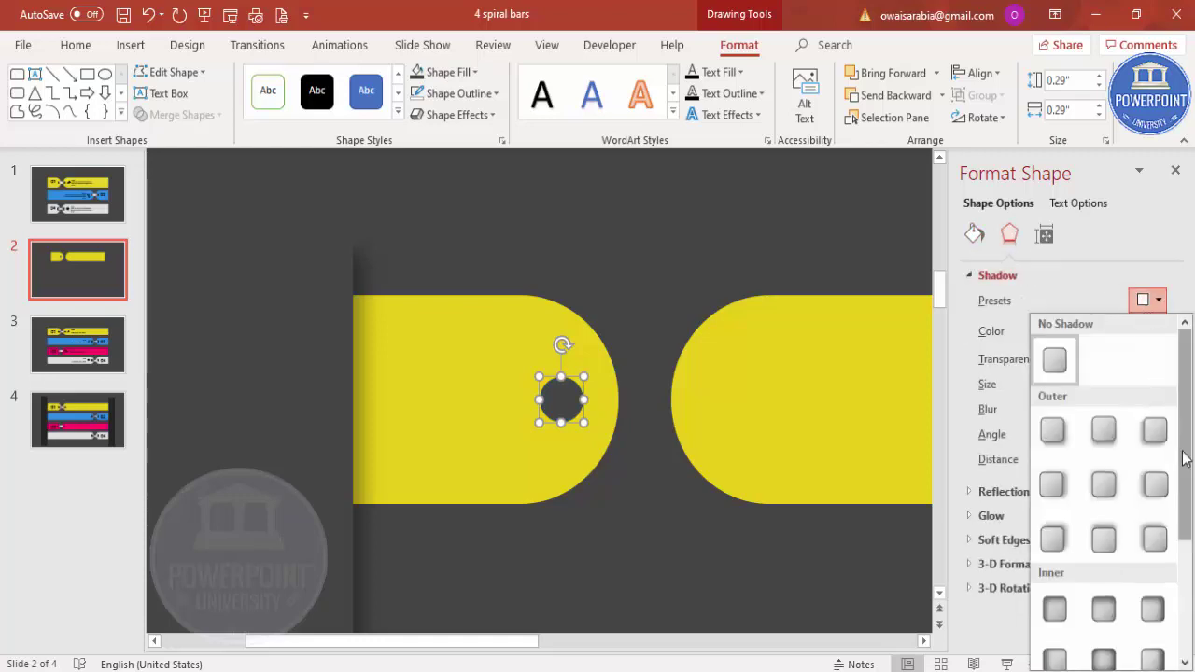
pyautogui.scroll(-5, 1186, 504)
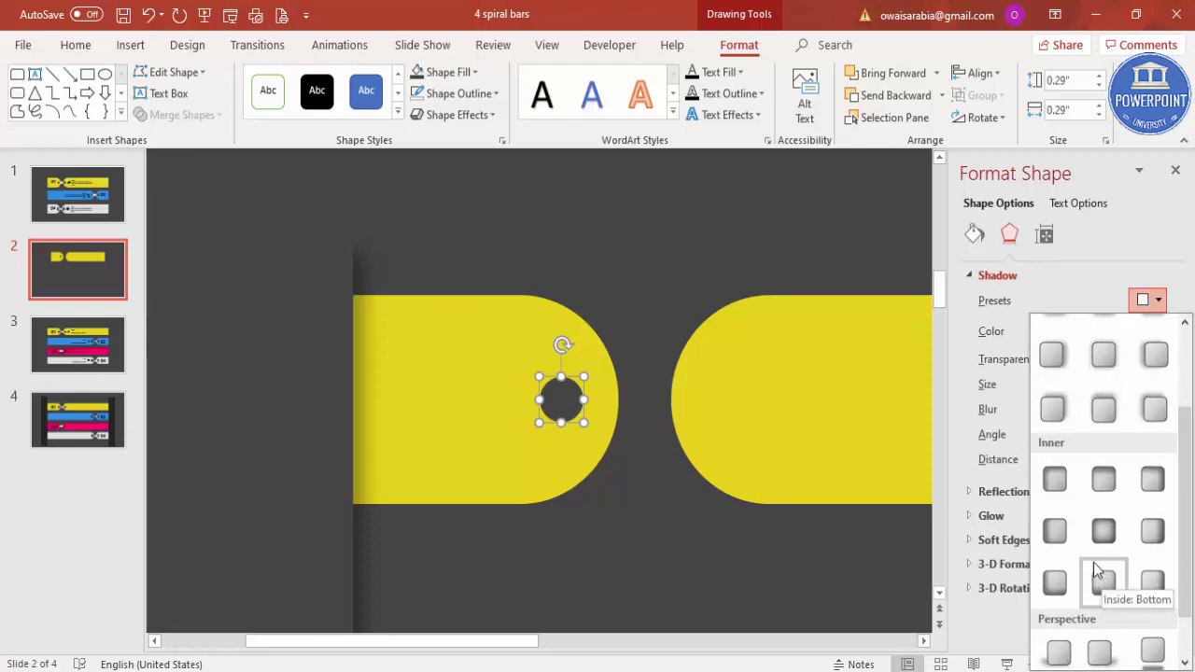
pyautogui.click(1152, 539)
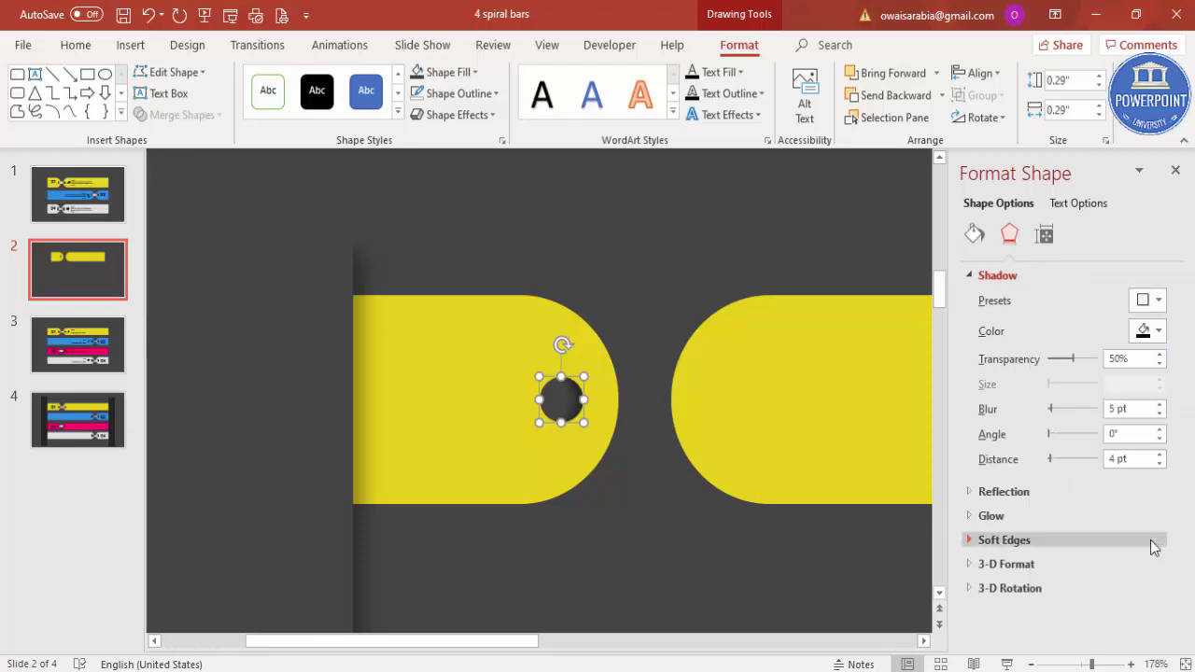
pyautogui.moveTo(573, 425); pyautogui.dragTo(719, 402)
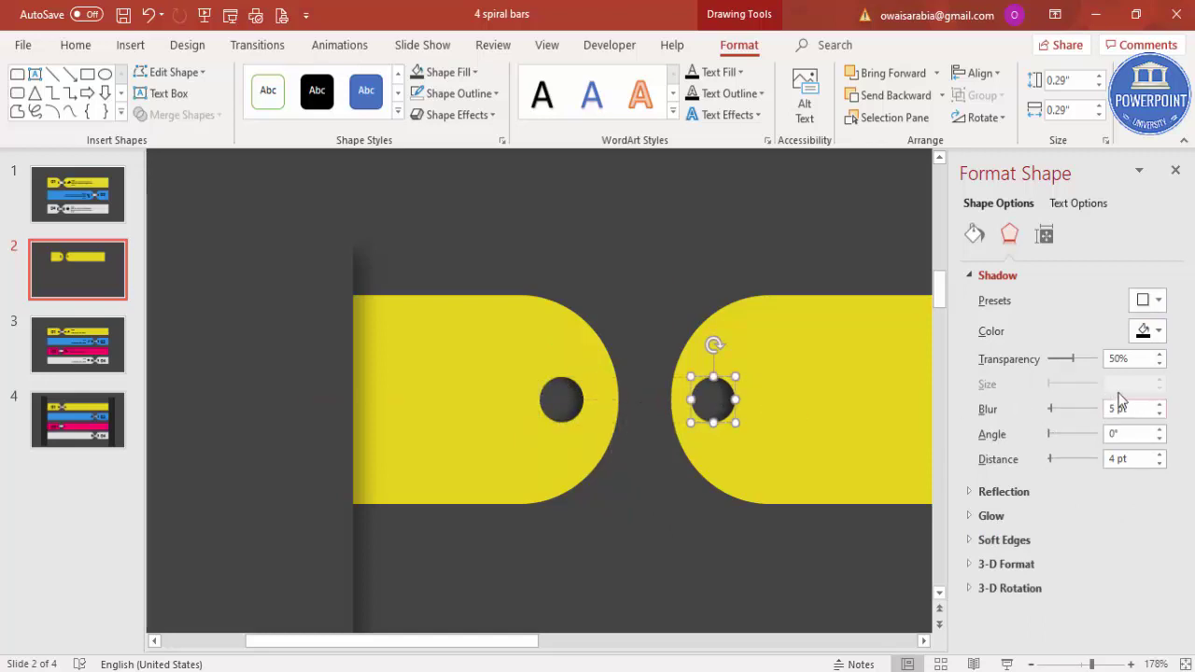
pyautogui.click(1155, 318)
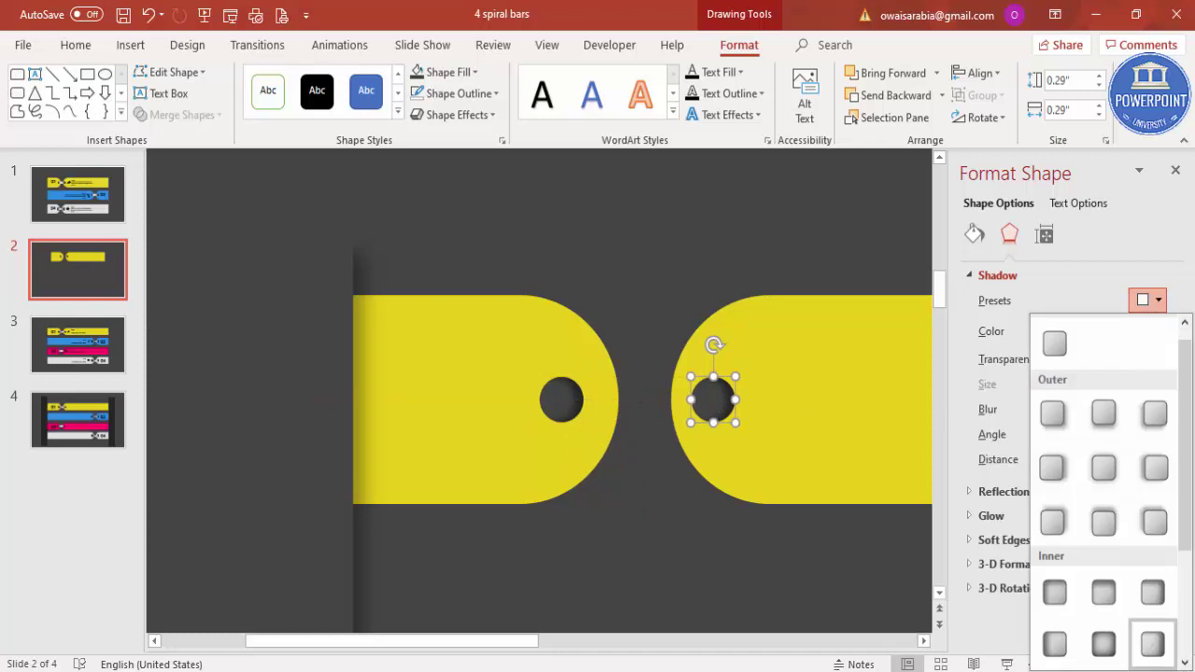
pyautogui.click(1088, 634)
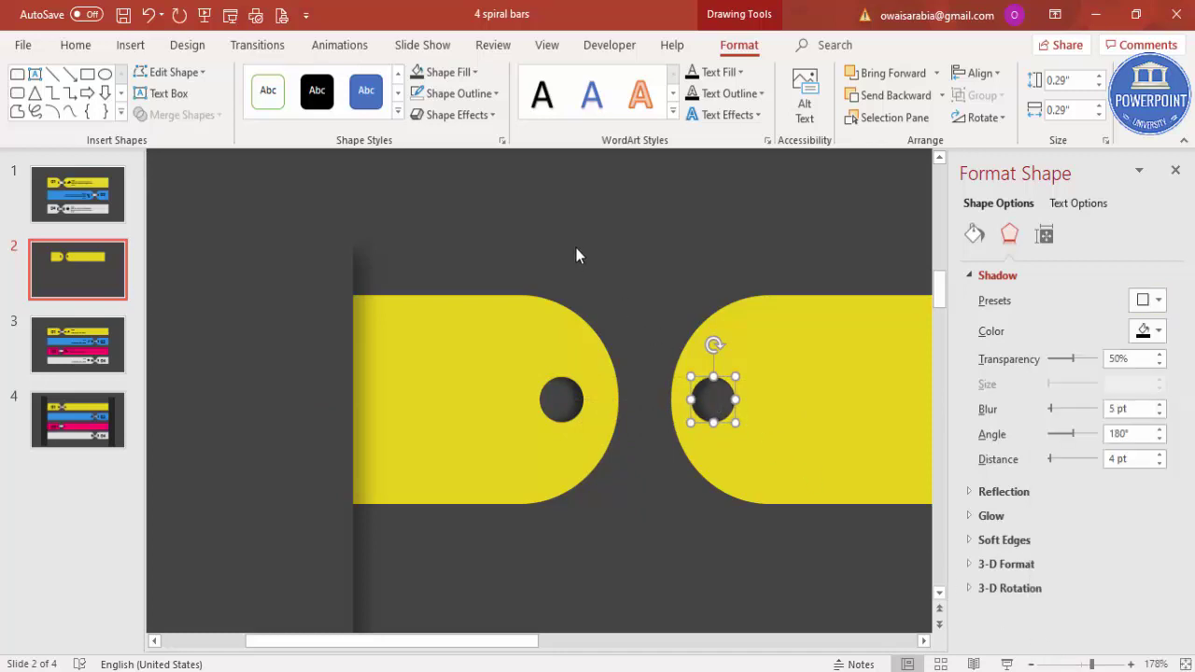
pyautogui.click(470, 209)
pyautogui.click(131, 44)
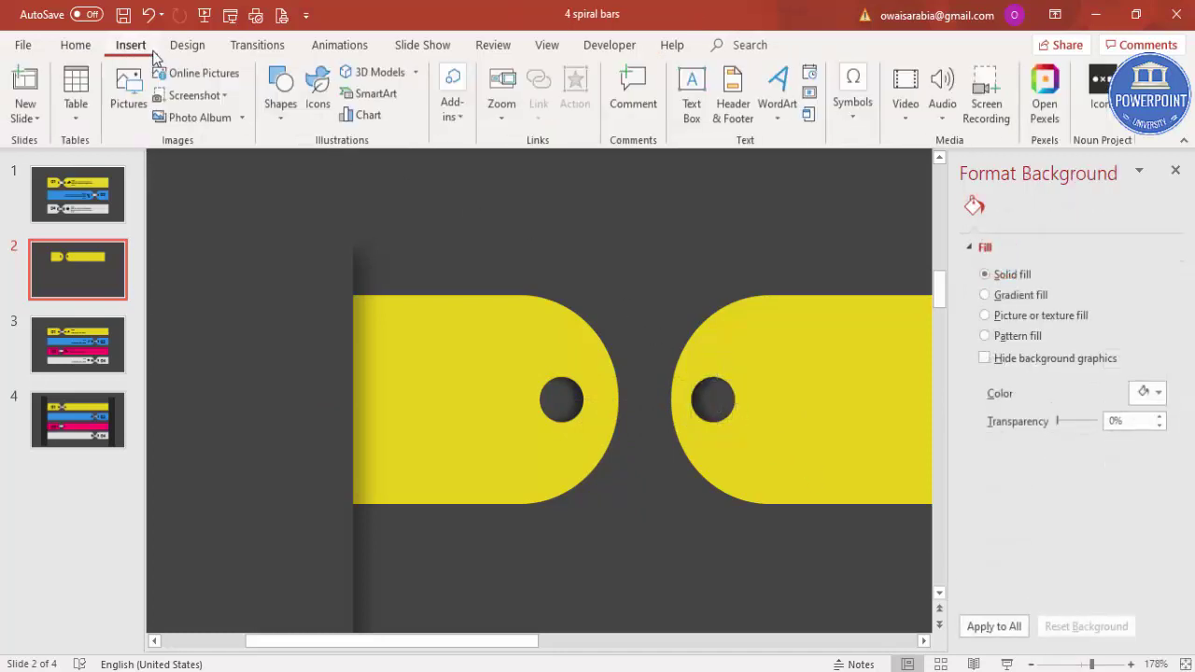
# Draw a Flowchart: Terminator across both holes with a horizontal black-start gradient and no outline
pyautogui.click(277, 124)
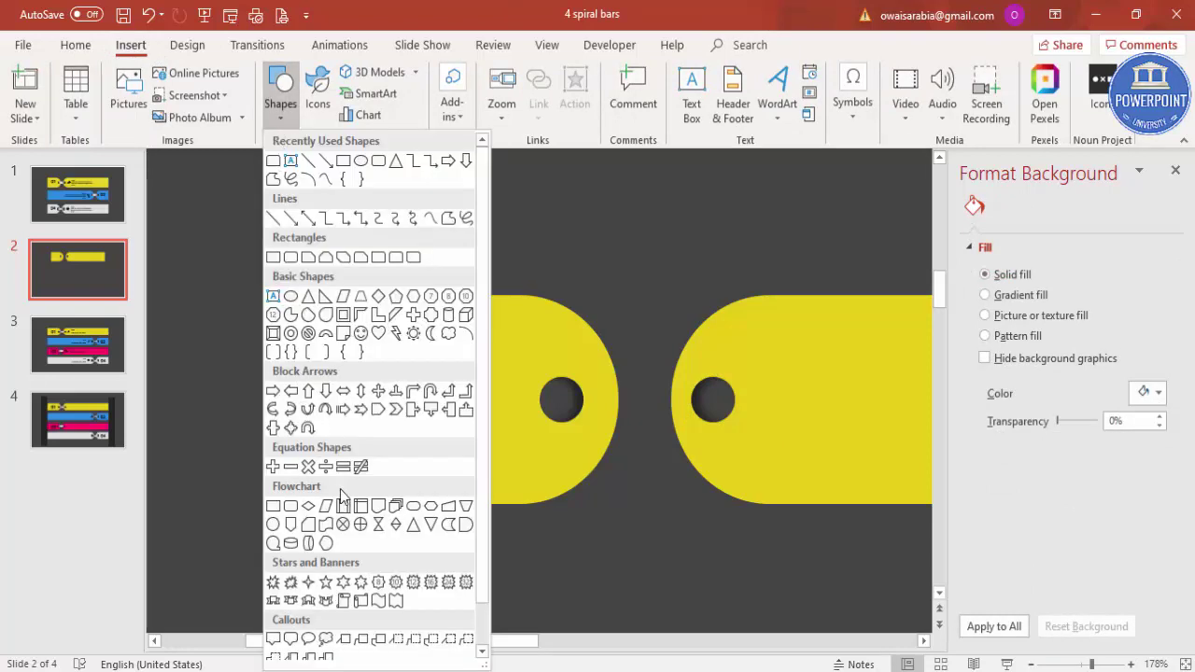
pyautogui.click(414, 506)
pyautogui.moveTo(561, 382); pyautogui.dragTo(717, 417)
pyautogui.moveTo(647, 399); pyautogui.dragTo(652, 403)
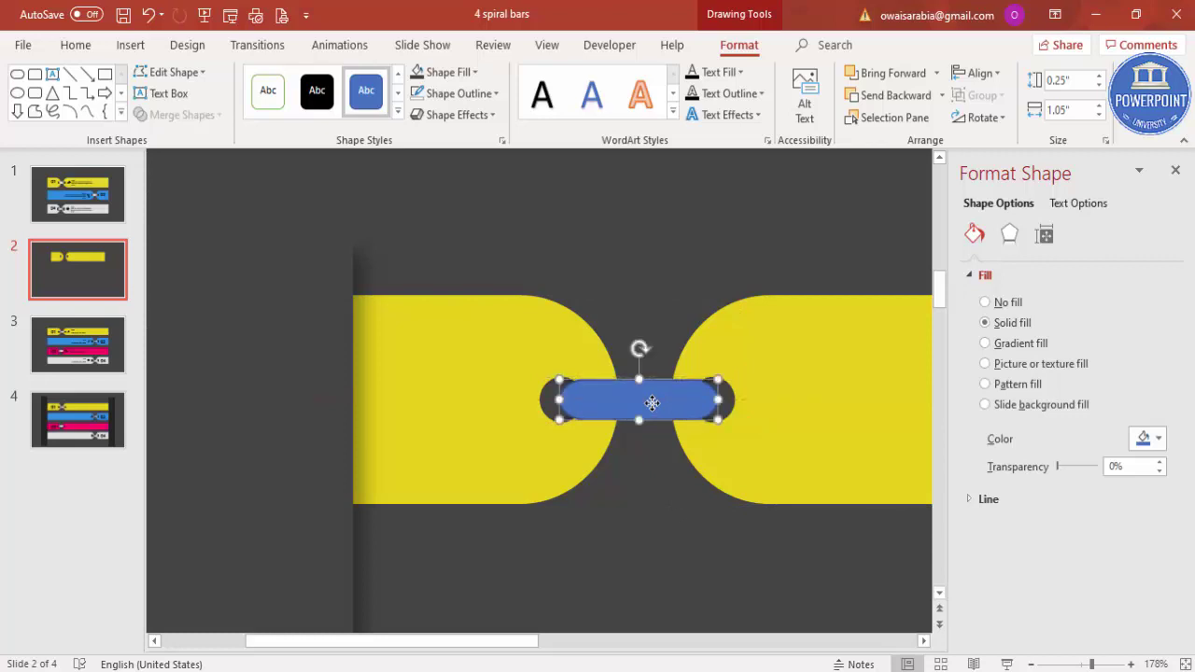
pyautogui.click(1027, 343)
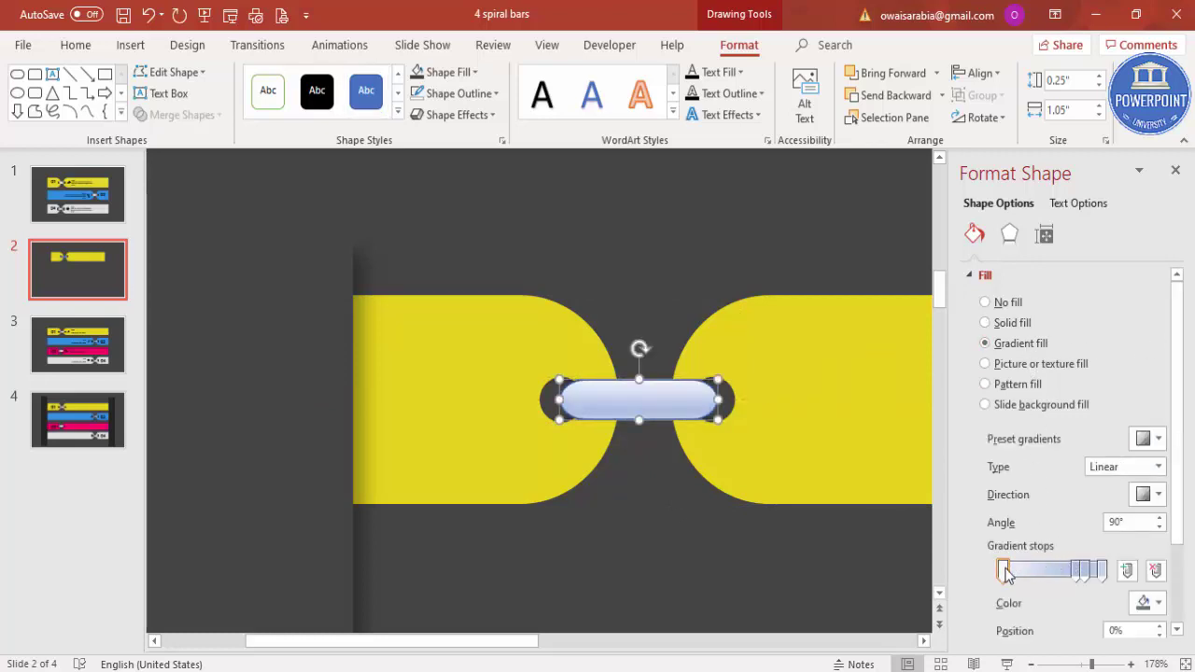
pyautogui.click(1147, 605)
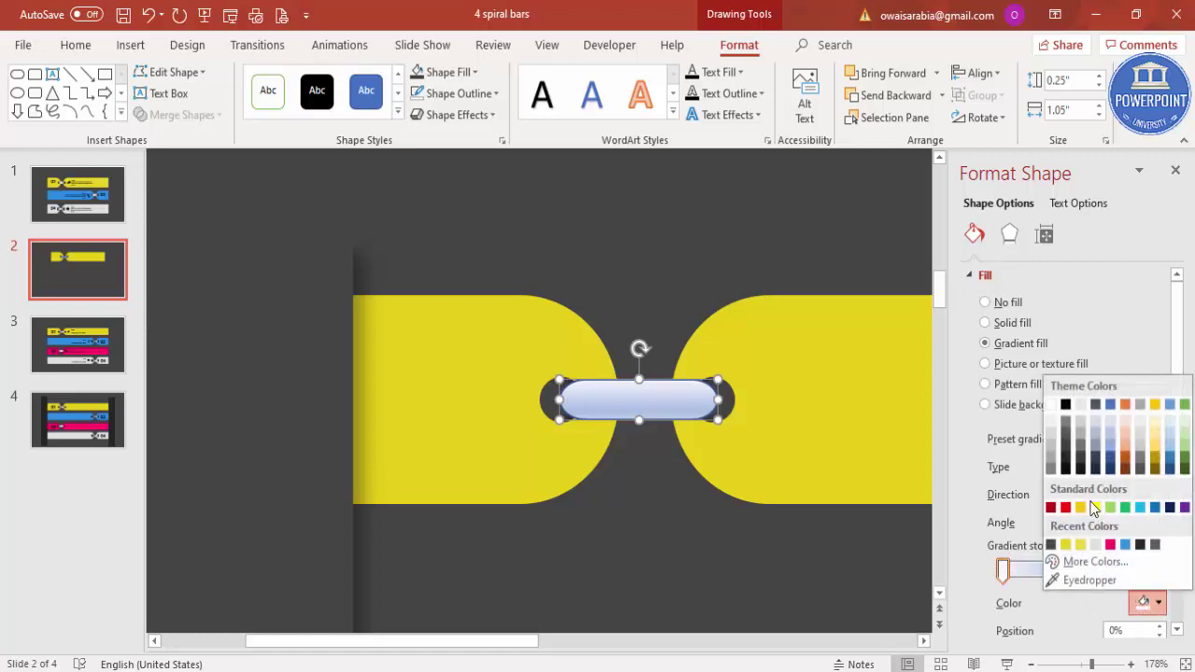
pyautogui.click(1069, 411)
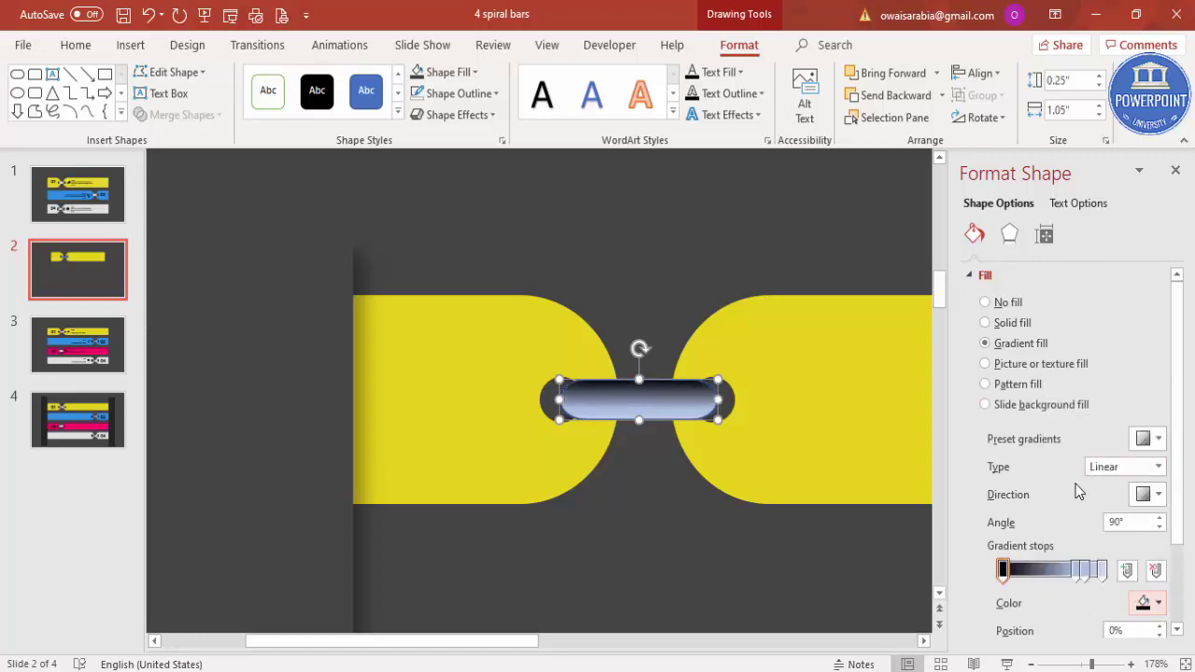
pyautogui.click(1146, 495)
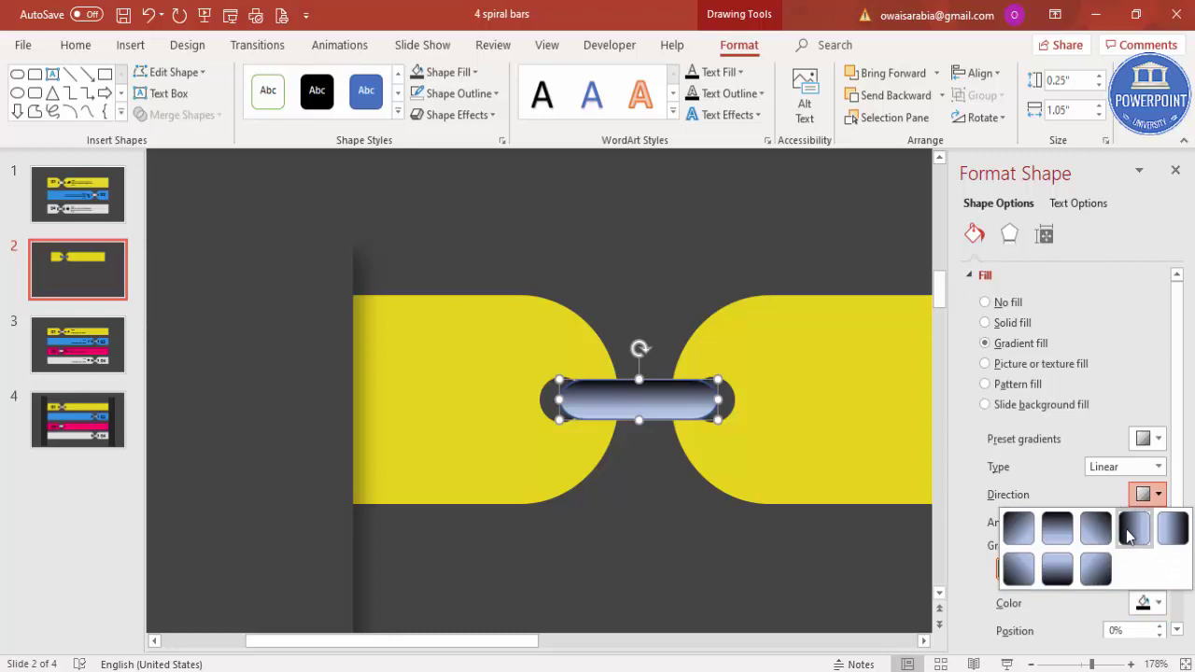
pyautogui.click(1126, 528)
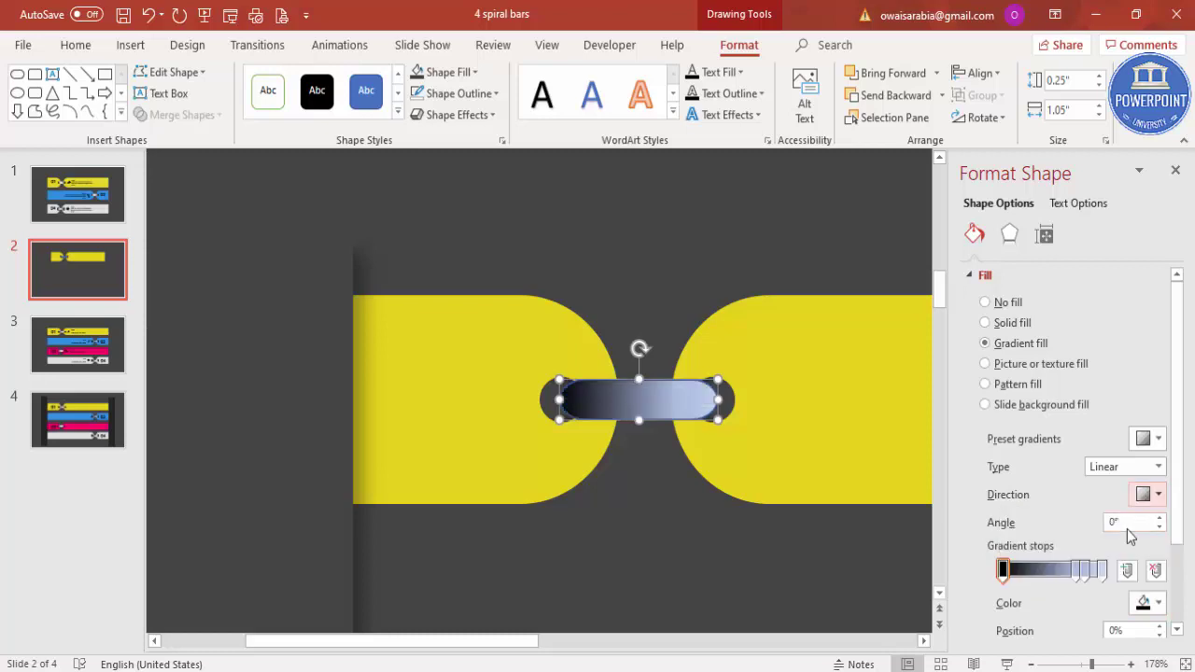
pyautogui.click(480, 93)
pyautogui.click(479, 295)
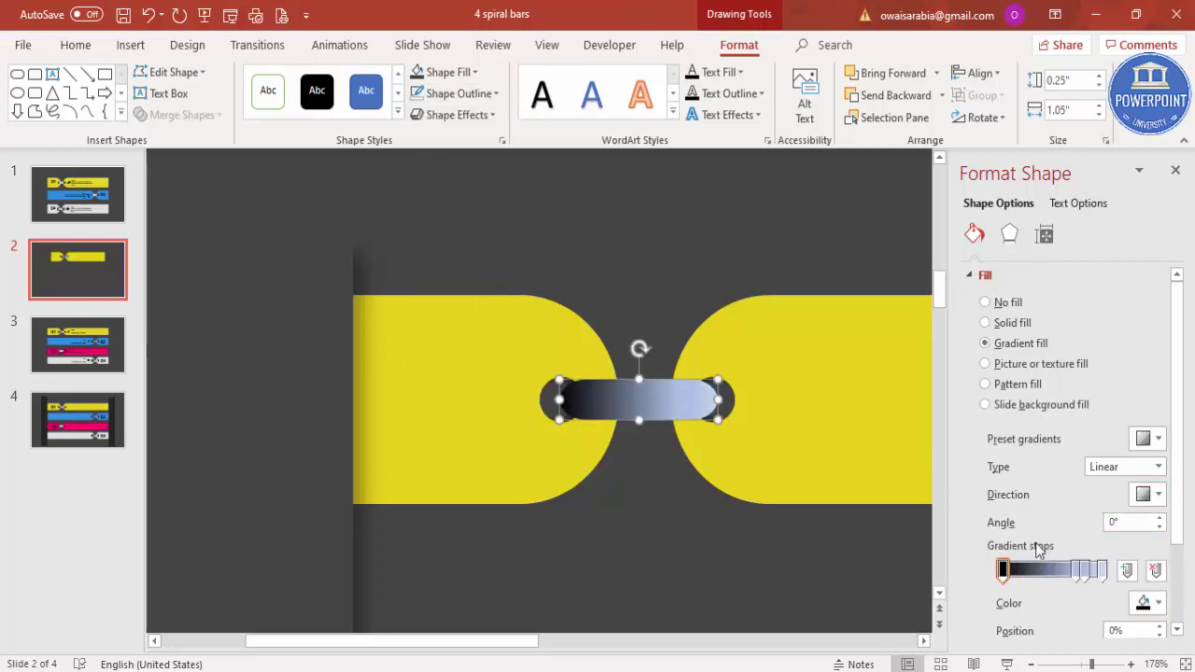
# Set gradient stops: last stop black, light grey at 31% and 76%, plus a new 52% stop
pyautogui.click(1102, 571)
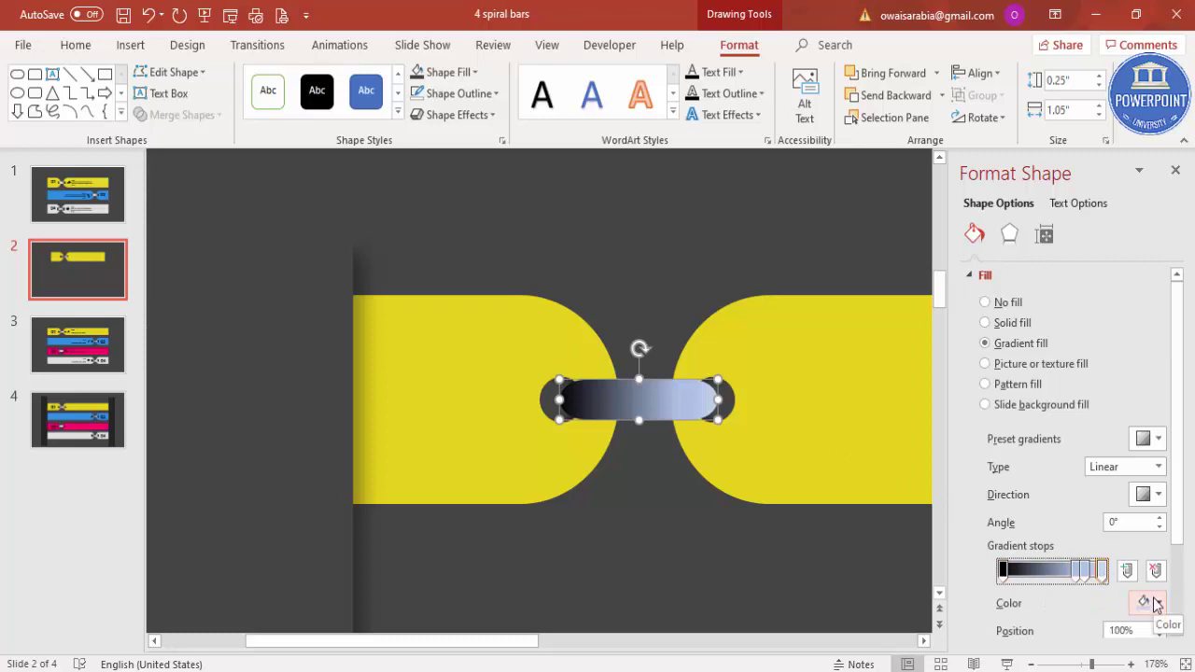
pyautogui.click(1146, 602)
pyautogui.click(1065, 403)
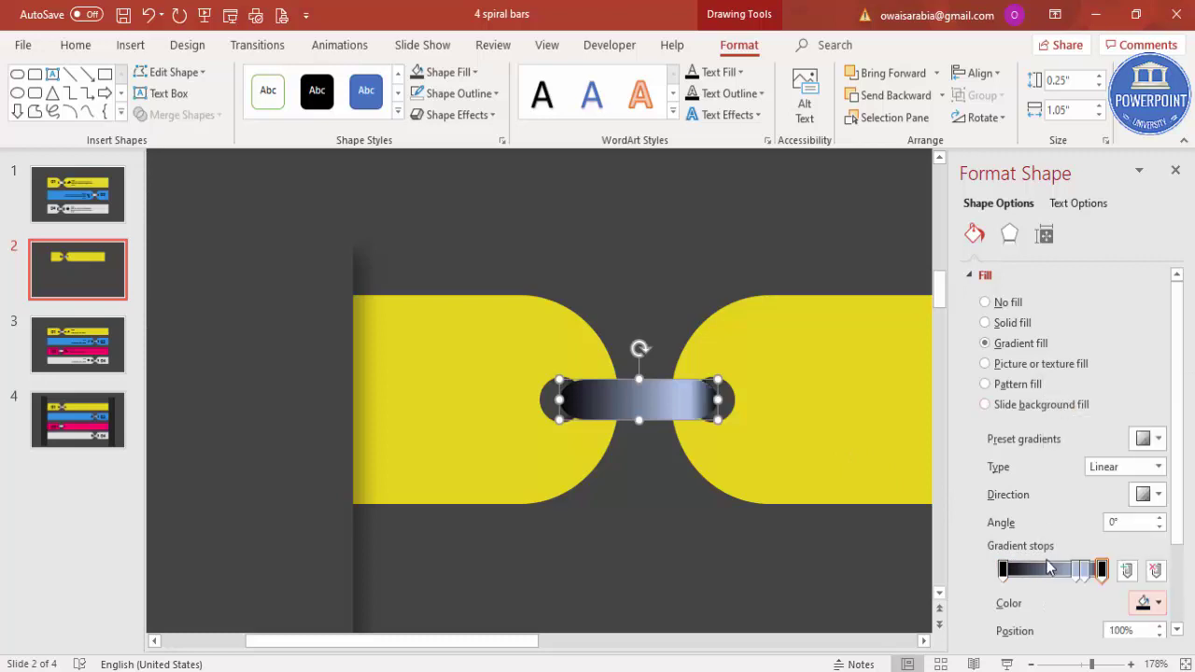
pyautogui.click(1076, 570)
pyautogui.moveTo(1078, 577); pyautogui.dragTo(1033, 576)
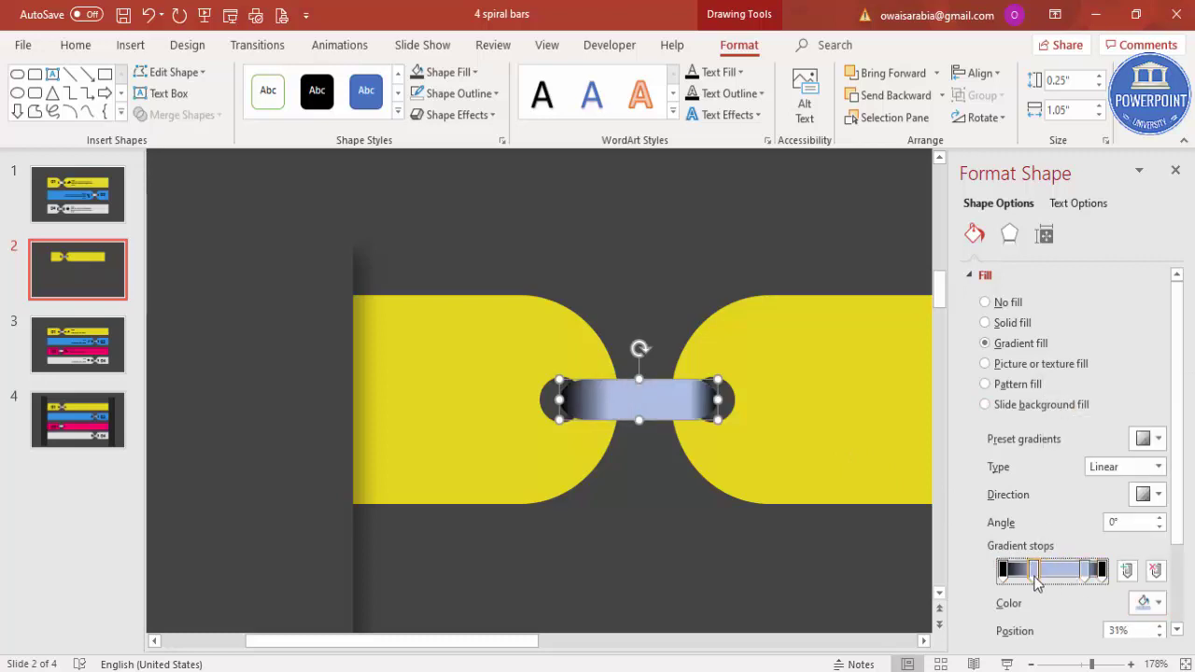
pyautogui.click(1145, 603)
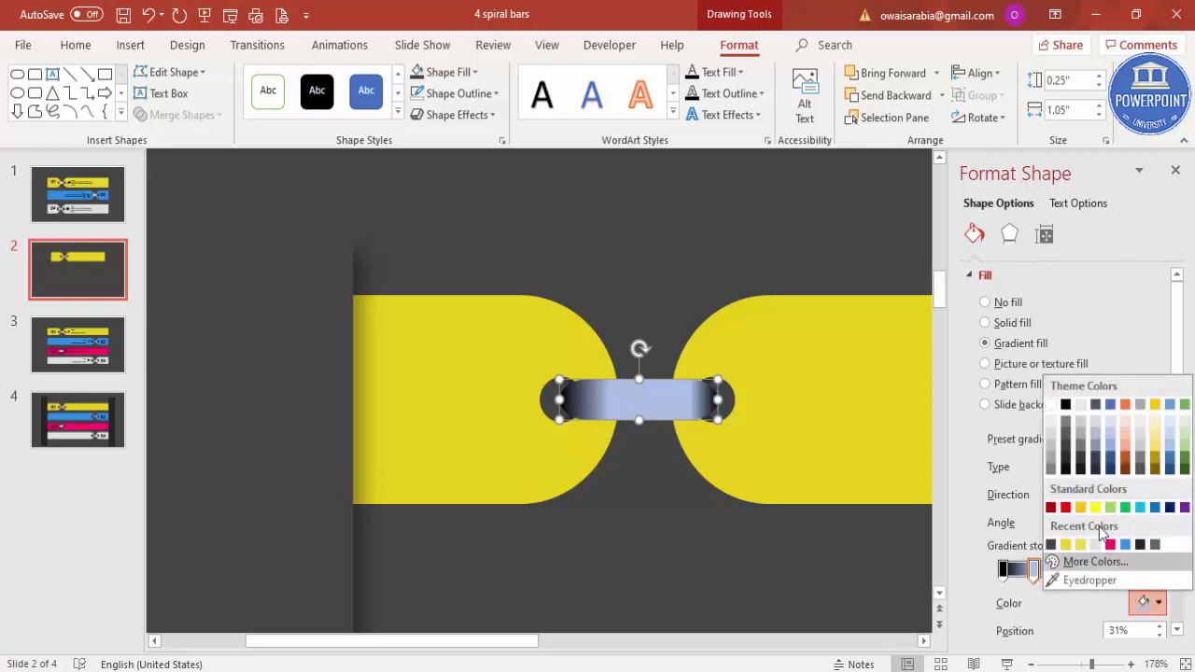
pyautogui.click(1048, 446)
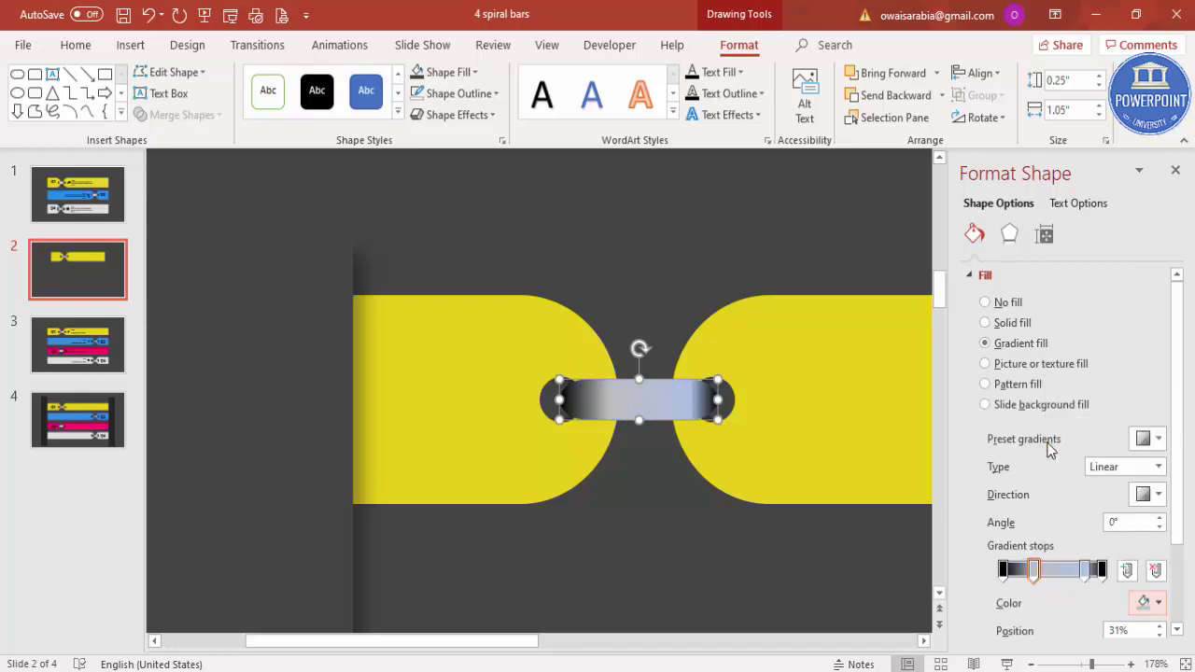
pyautogui.click(1089, 571)
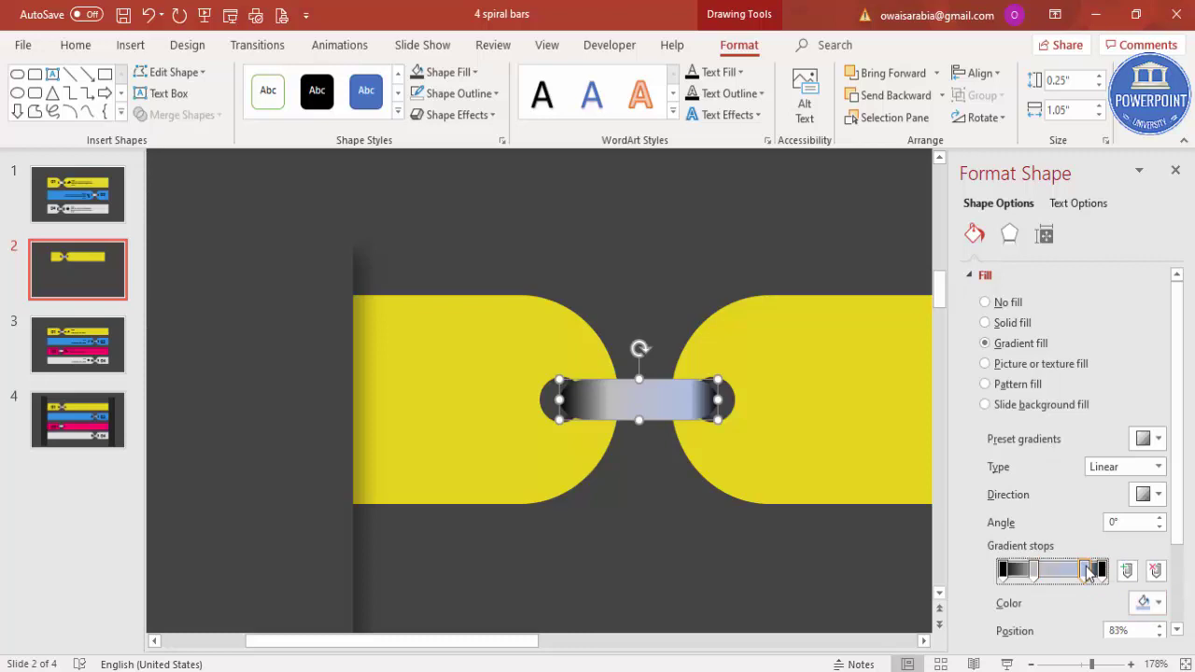
pyautogui.click(1144, 603)
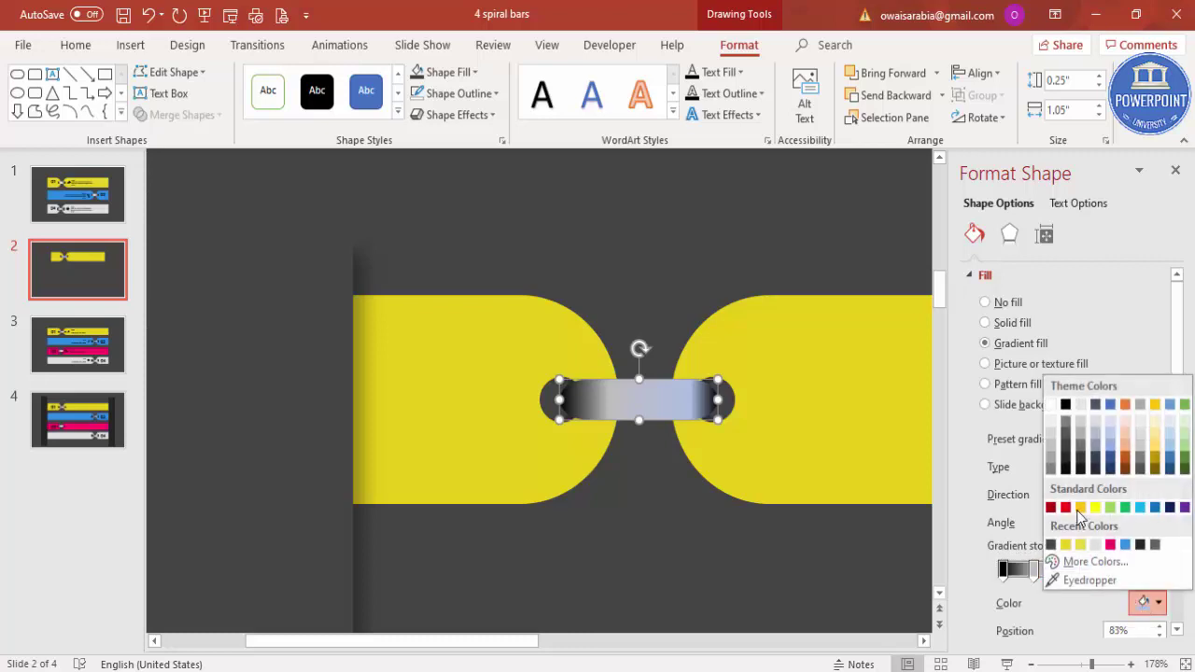
pyautogui.click(1052, 456)
pyautogui.moveTo(1083, 573); pyautogui.dragTo(1075, 579)
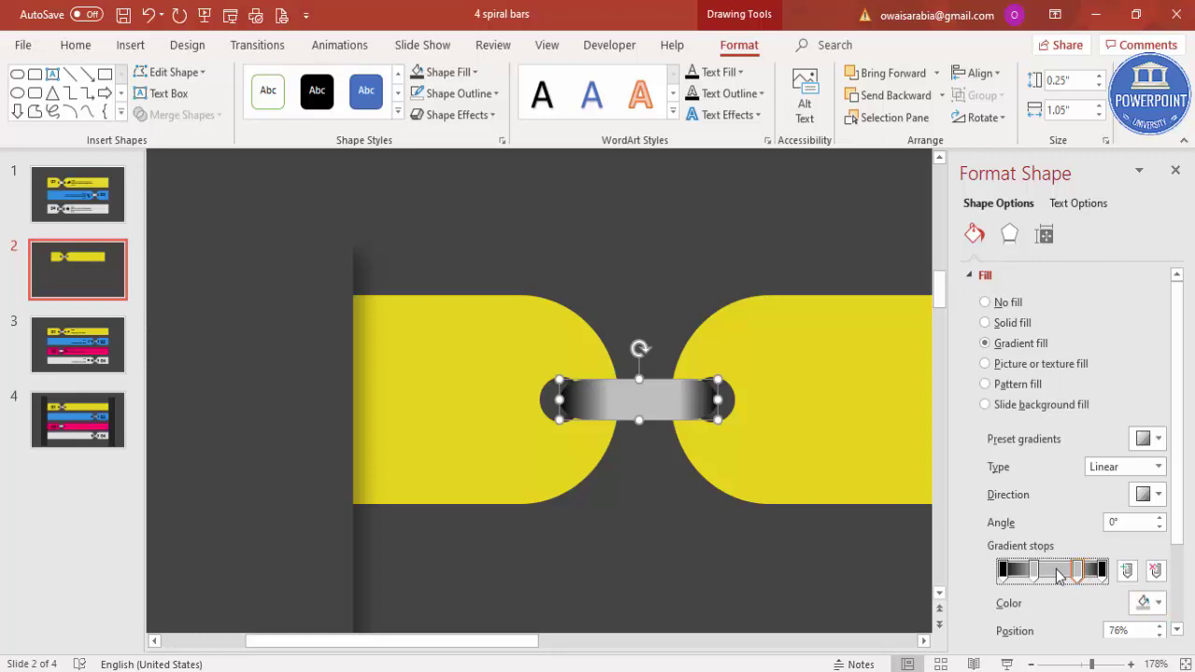
pyautogui.click(1055, 571)
pyautogui.click(1154, 603)
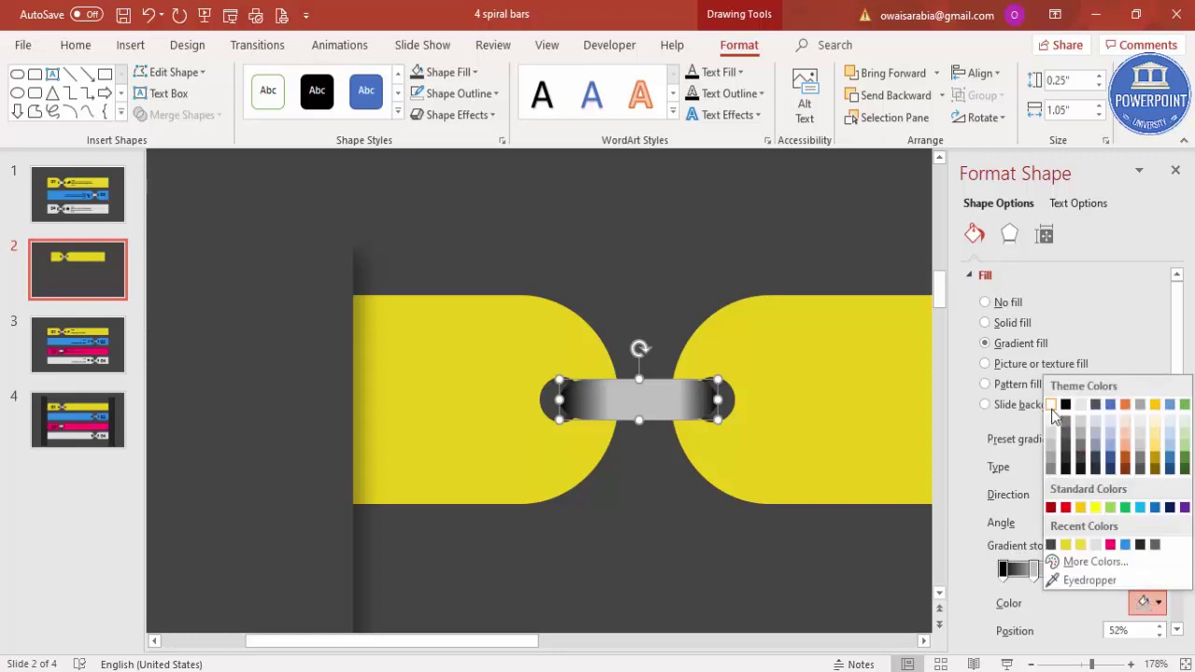